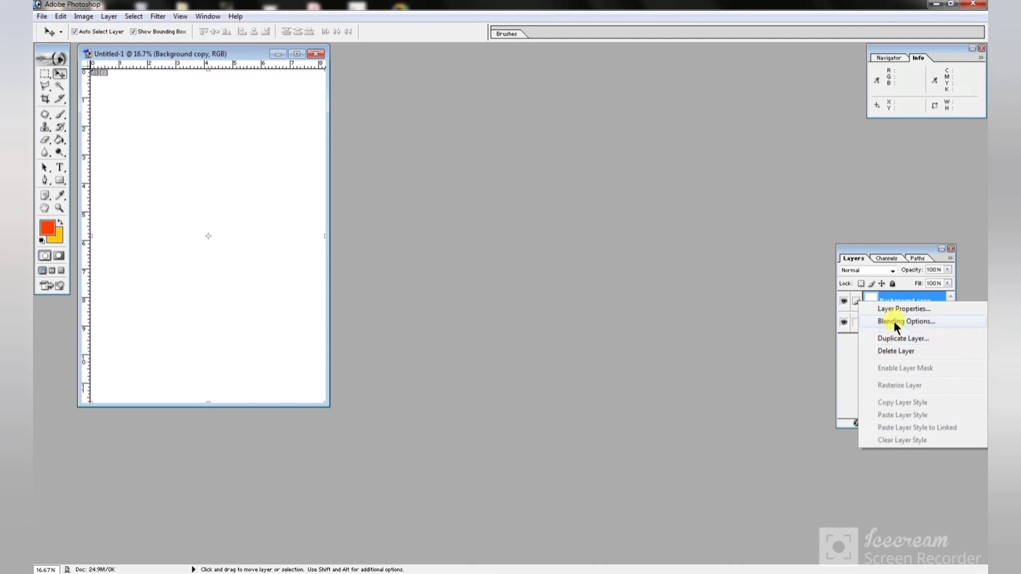
- Add a Gradient Overlay to the Background copy layer using the Foreground to Background preset and the Radial style
{"action": "left_click", "coordinate": [894, 320]}
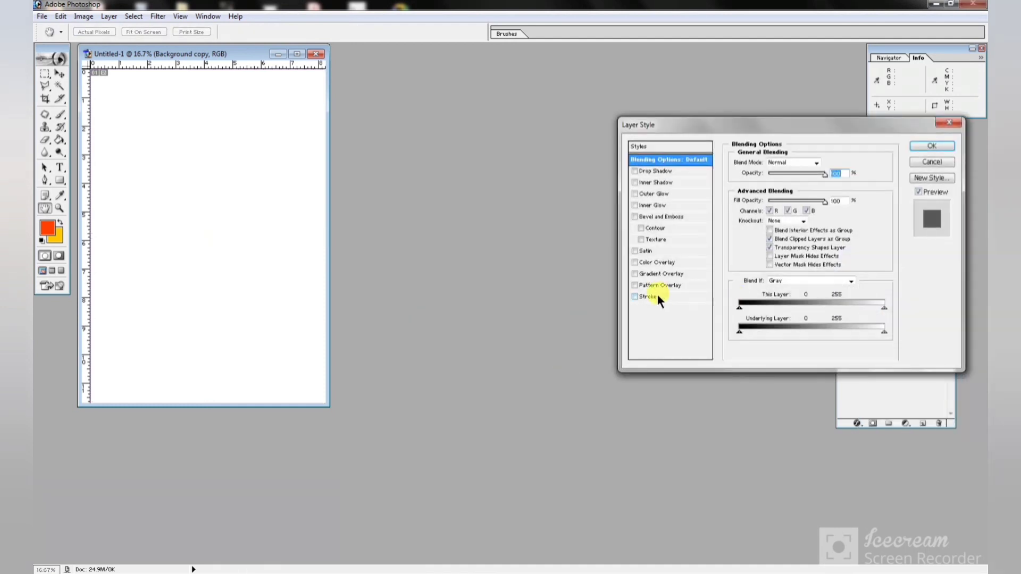
{"action": "left_click", "coordinate": [662, 276]}
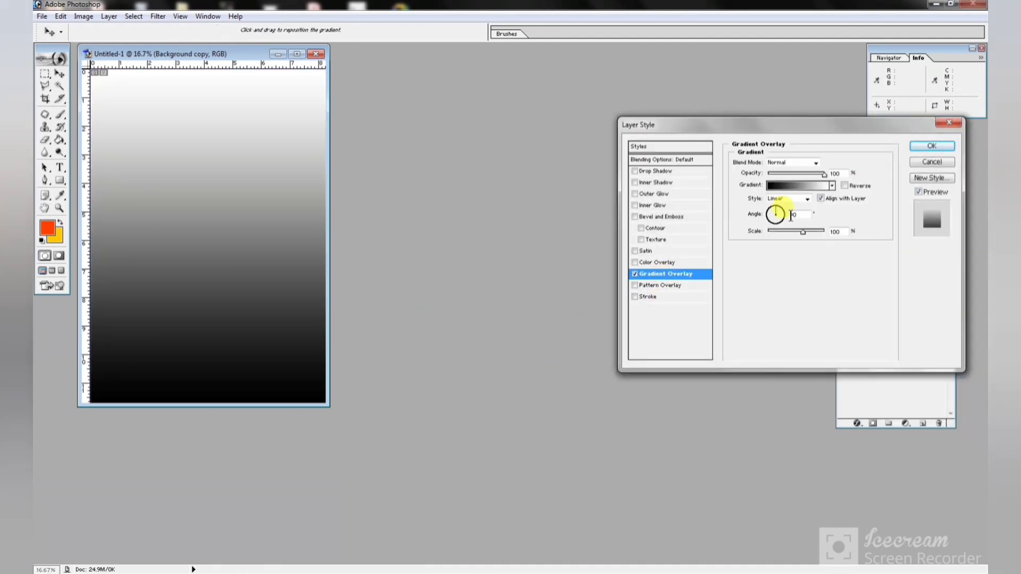
{"action": "left_click", "coordinate": [802, 184]}
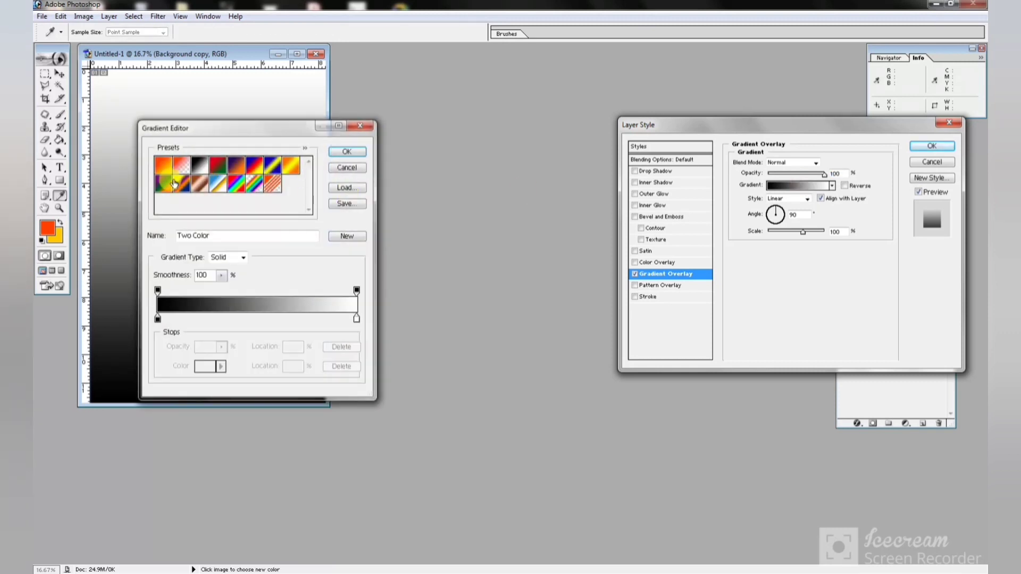
{"action": "left_click", "coordinate": [166, 168]}
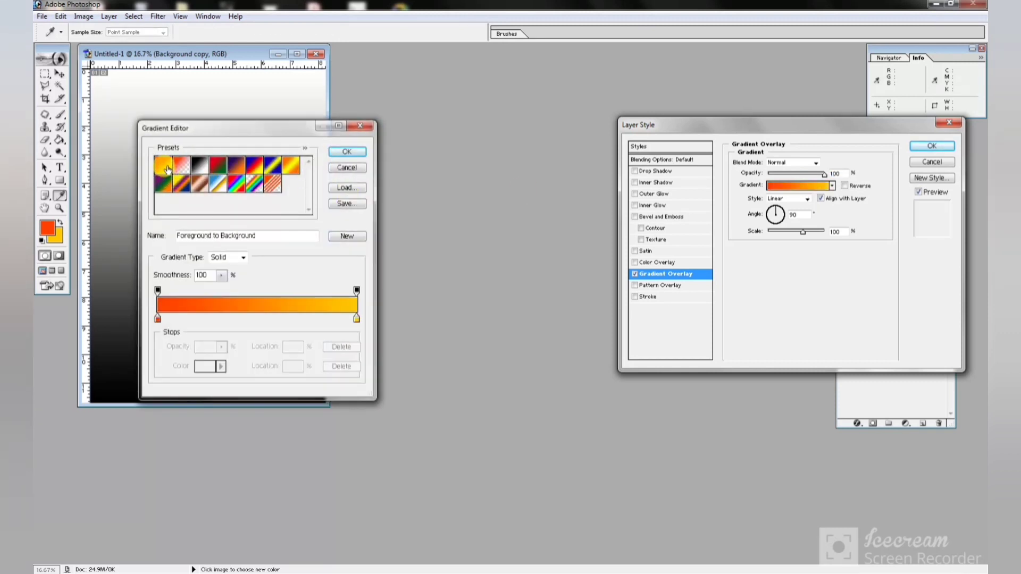
{"action": "left_click", "coordinate": [338, 152]}
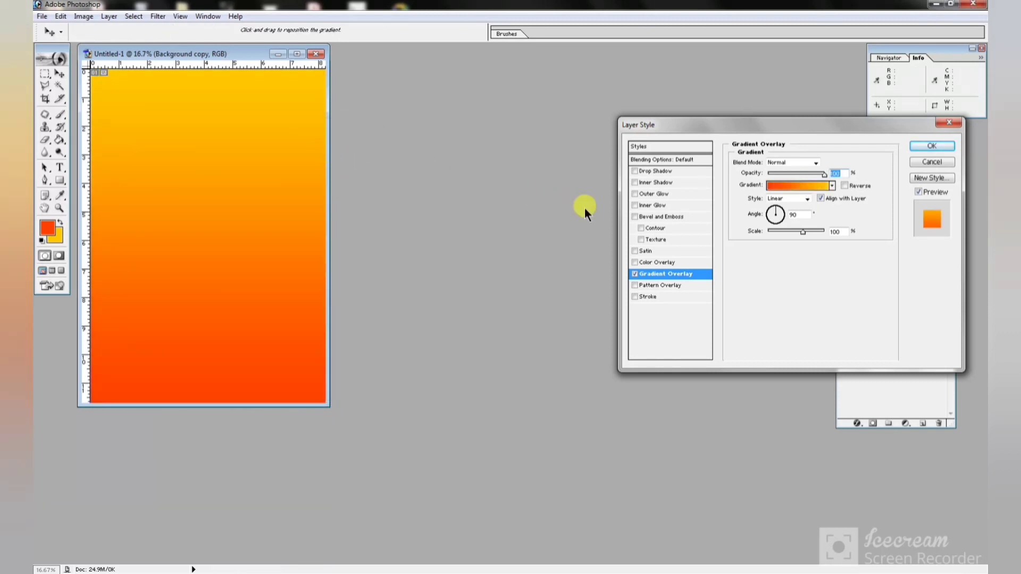
{"action": "left_click", "coordinate": [794, 196]}
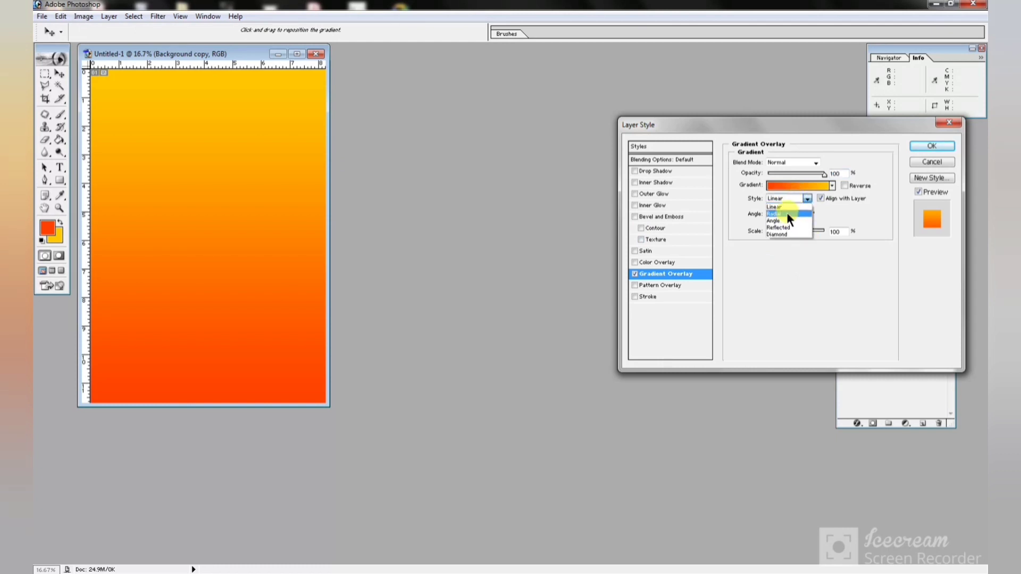
{"action": "left_click", "coordinate": [787, 213]}
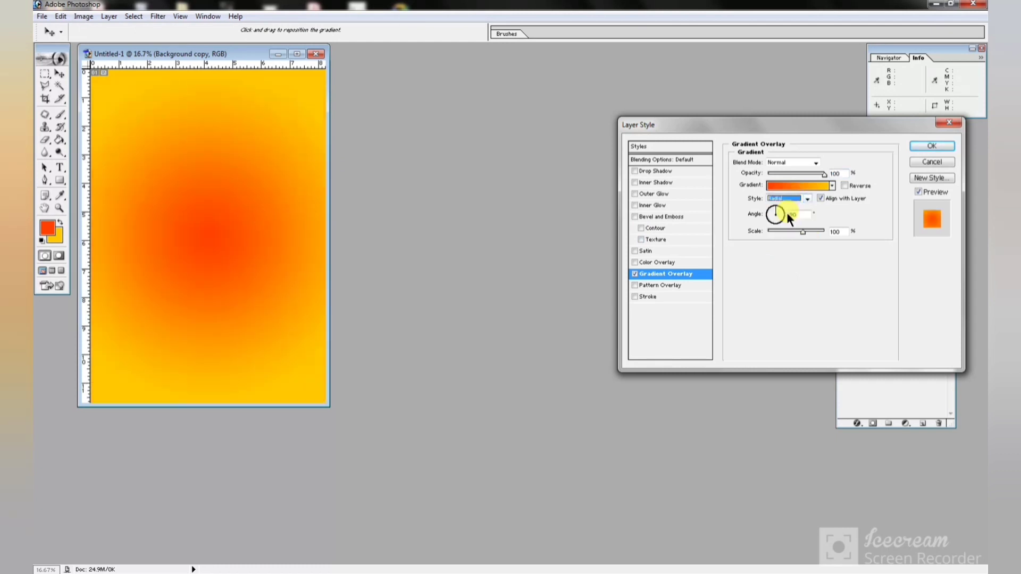
{"action": "left_click", "coordinate": [931, 146]}
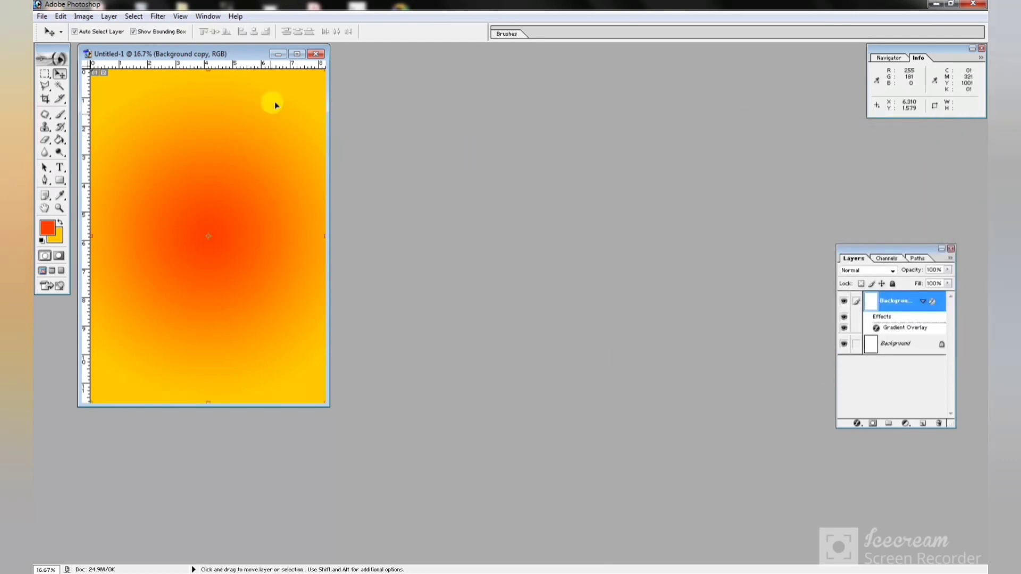
- Open the cup1 image and copy its cup into the lemon tea1 document
{"action": "left_click", "coordinate": [297, 55]}
{"action": "left_click", "coordinate": [53, 16]}
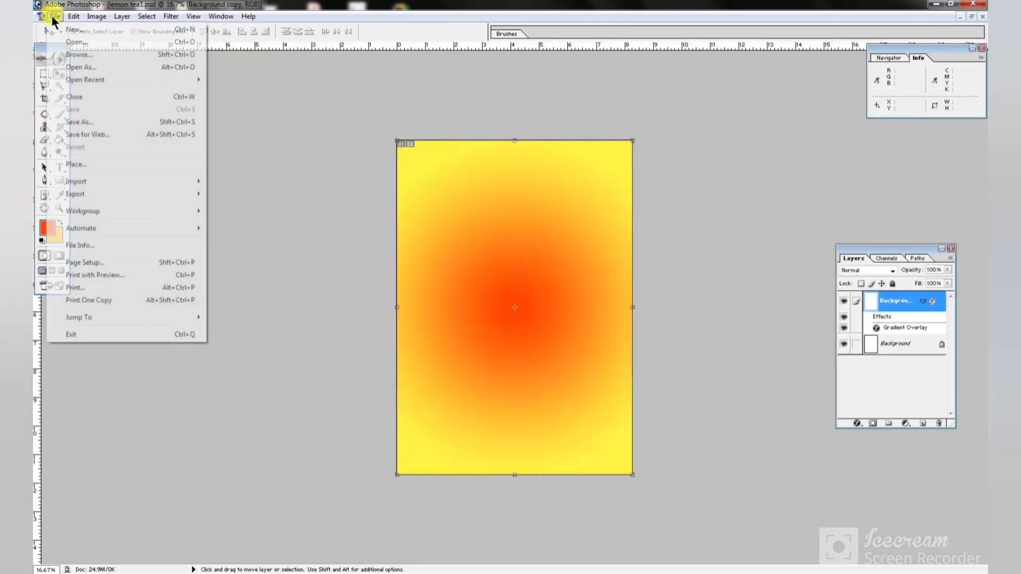
{"action": "left_click", "coordinate": [73, 42]}
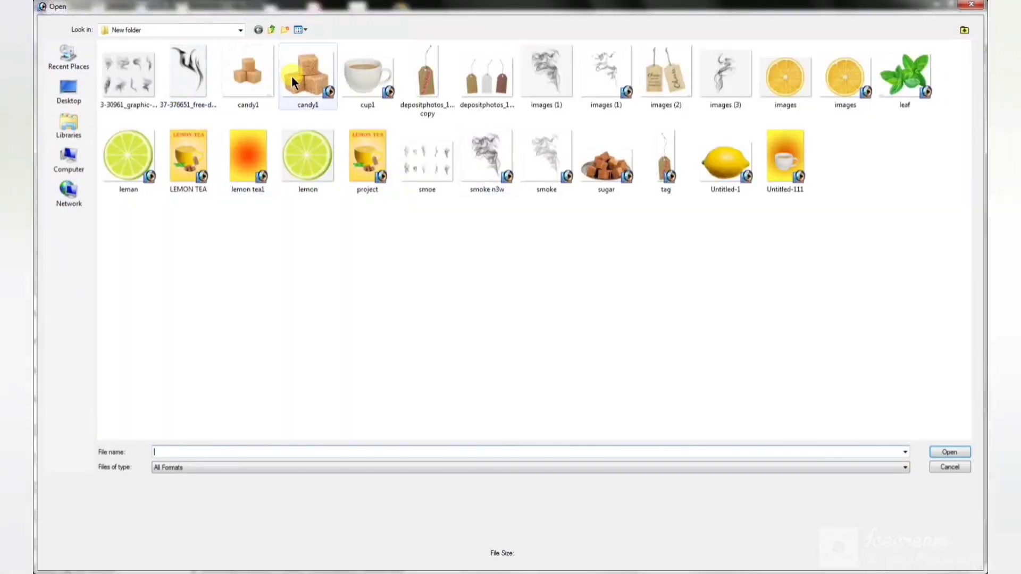
{"action": "double_click", "coordinate": [380, 75]}
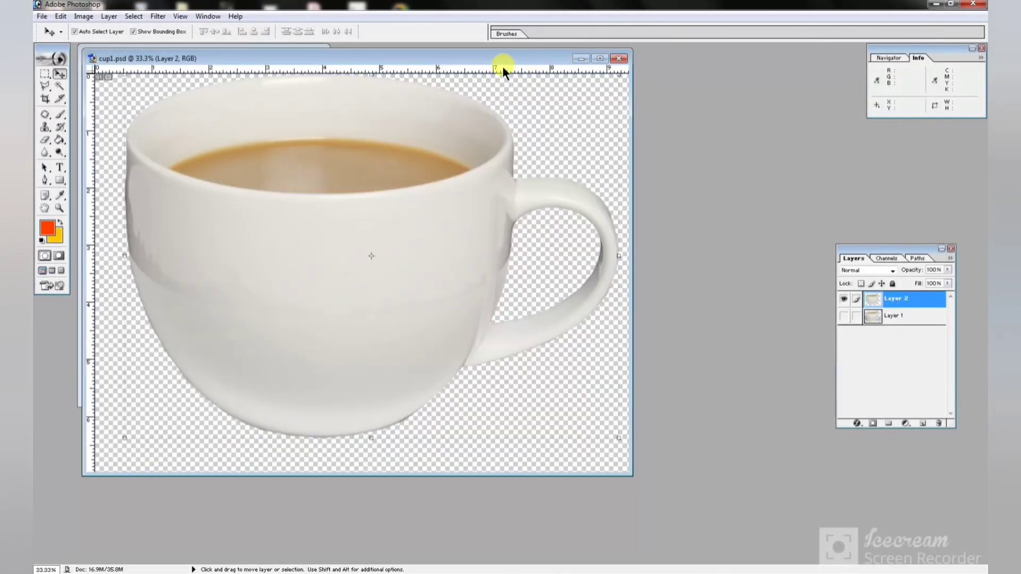
{"action": "left_click_drag", "start_coordinate": [504, 60], "coordinate": [822, 136]}
{"action": "left_click_drag", "start_coordinate": [618, 268], "coordinate": [231, 228]}
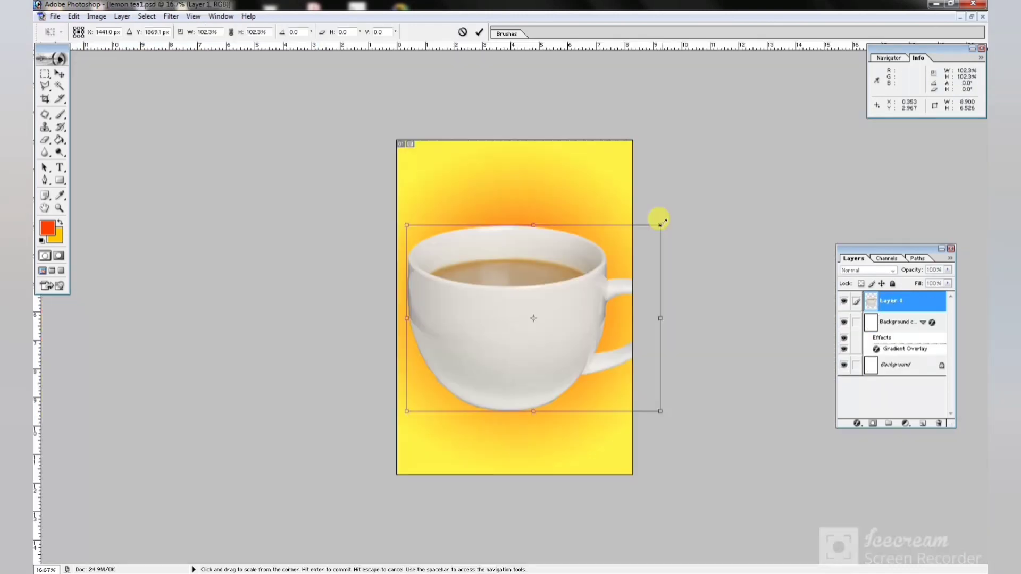
- Scale the cup to about four fifths of the page width, centre it on the gradient, and name its layer cup
{"action": "left_click_drag", "start_coordinate": [662, 223], "coordinate": [606, 265]}
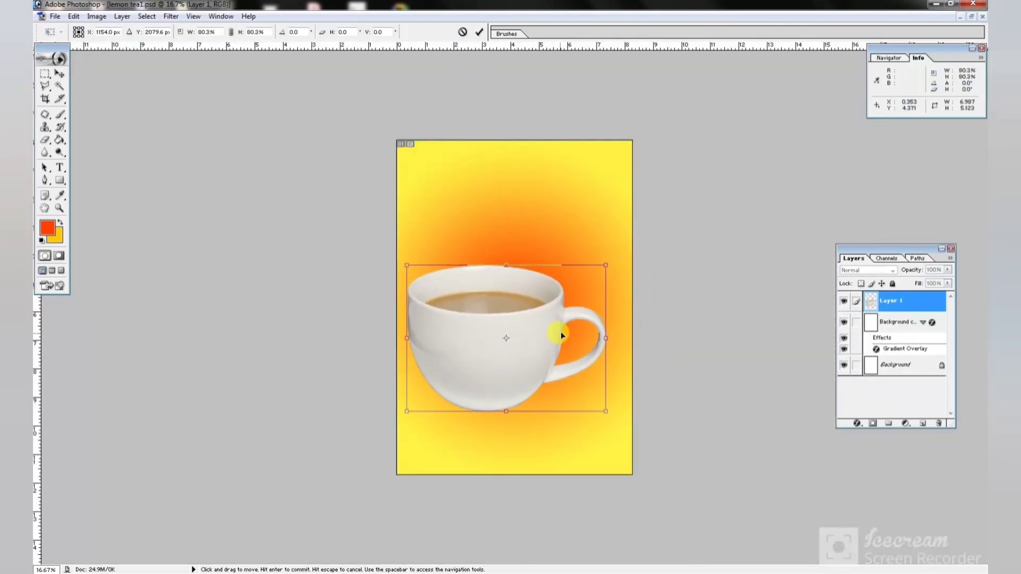
{"action": "left_click_drag", "start_coordinate": [561, 334], "coordinate": [576, 310]}
{"action": "left_click_drag", "start_coordinate": [610, 252], "coordinate": [563, 290]}
{"action": "left_click_drag", "start_coordinate": [544, 334], "coordinate": [563, 326]}
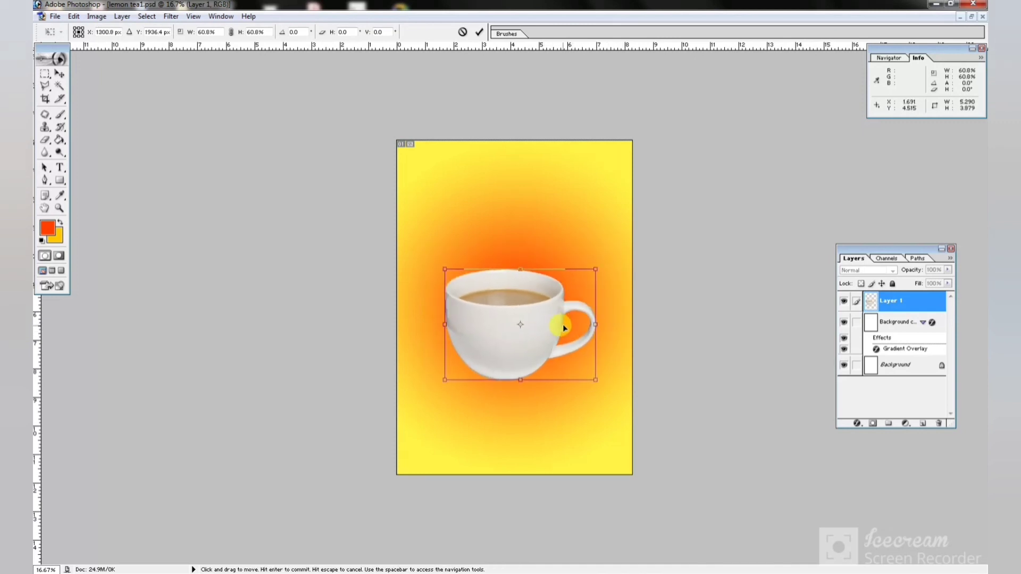
{"action": "left_click_drag", "start_coordinate": [598, 266], "coordinate": [634, 239]}
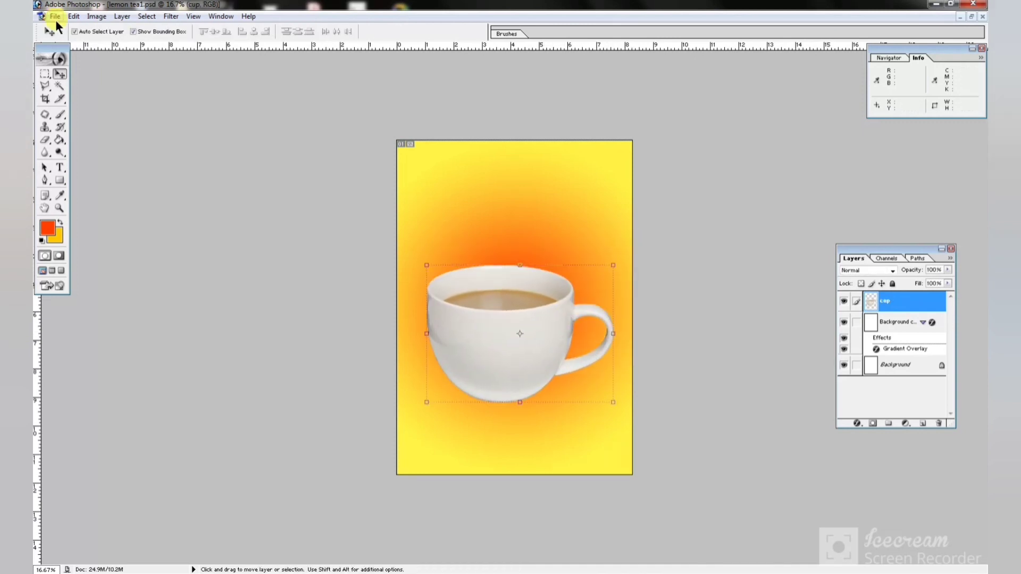
- Open the lemon image Untitled-1 and copy the lemon over the cup in the lemon tea1 document
{"action": "left_click", "coordinate": [55, 16]}
{"action": "left_click", "coordinate": [76, 42]}
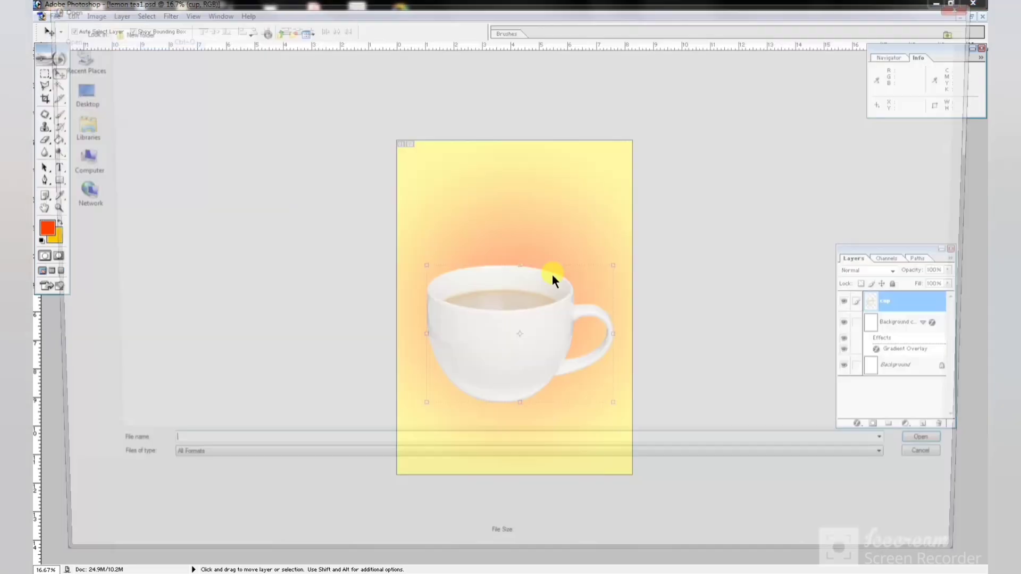
{"action": "double_click", "coordinate": [736, 161]}
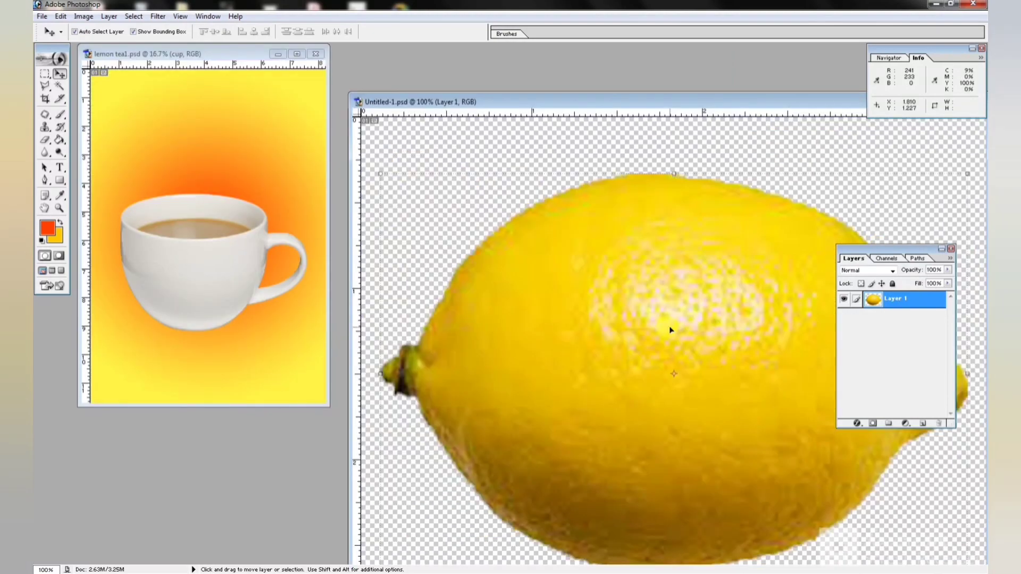
{"action": "left_click_drag", "start_coordinate": [670, 328], "coordinate": [212, 253]}
{"action": "left_click", "coordinate": [295, 53]}
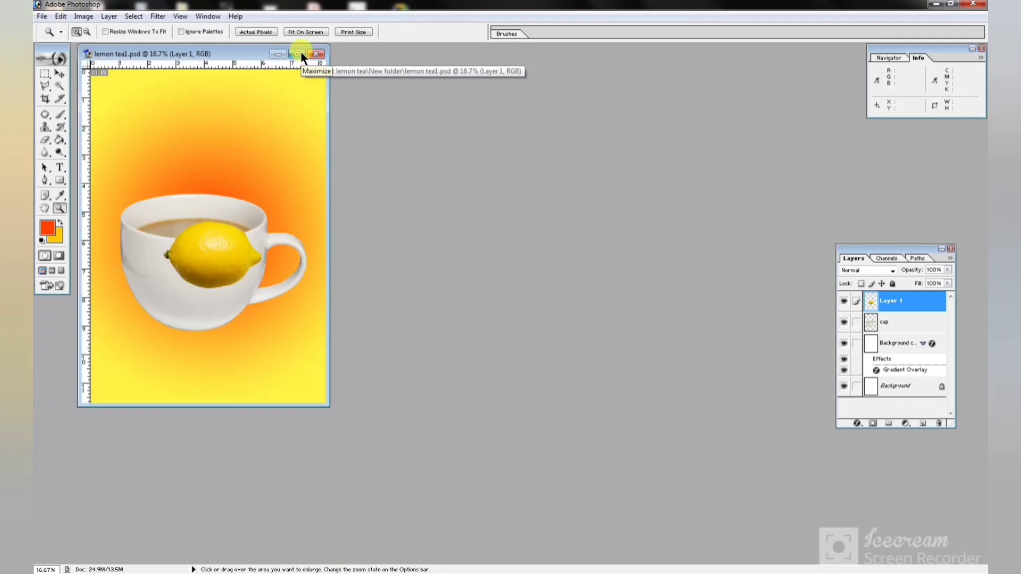
{"action": "left_click", "coordinate": [301, 51]}
- Rotate the lemon 90° clockwise with Free Transform
{"action": "right_click", "coordinate": [541, 317]}
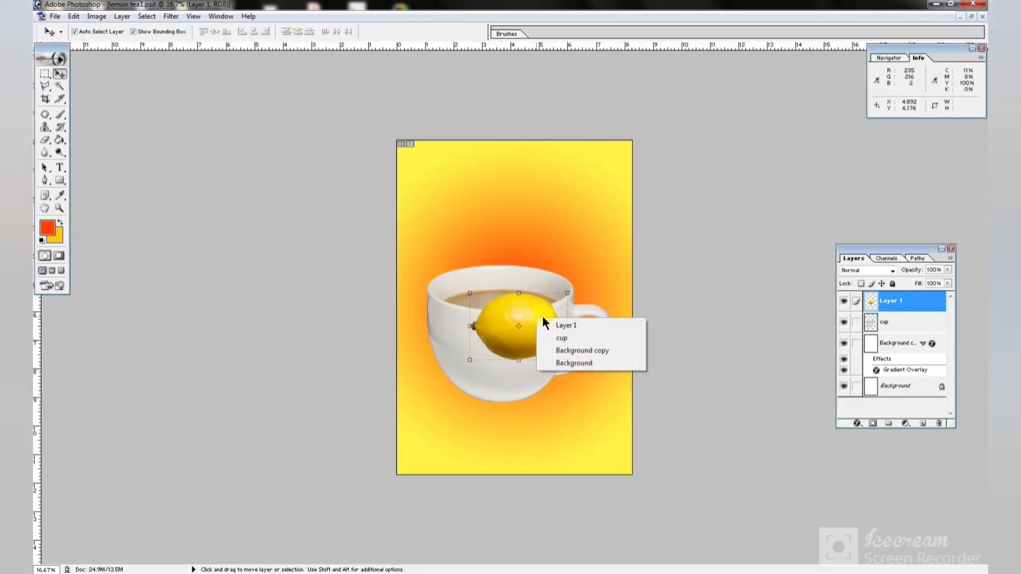
{"action": "left_click", "coordinate": [527, 306]}
{"action": "key", "text": "ctrl+t"}
{"action": "right_click", "coordinate": [541, 312]}
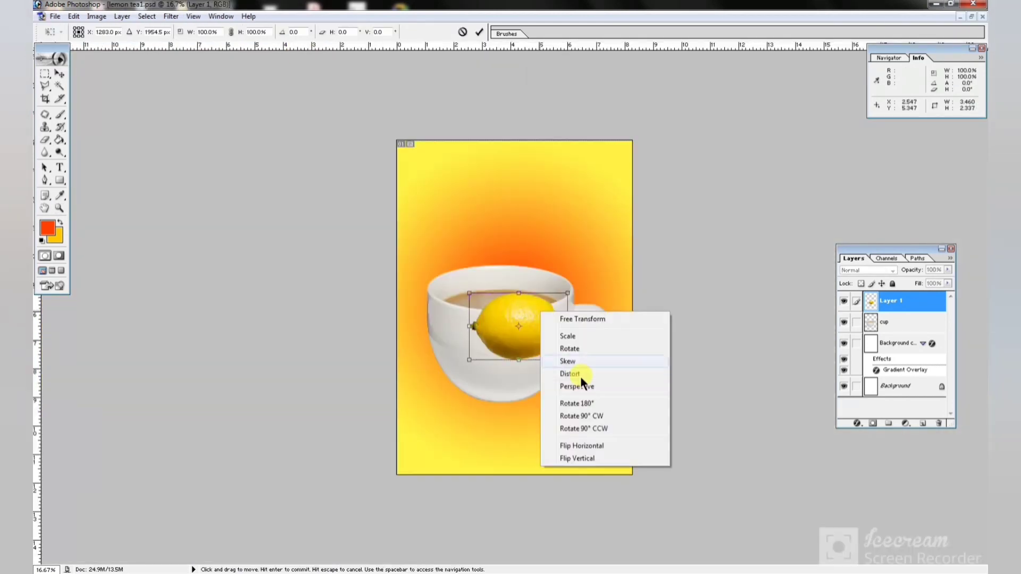
{"action": "left_click", "coordinate": [583, 416]}
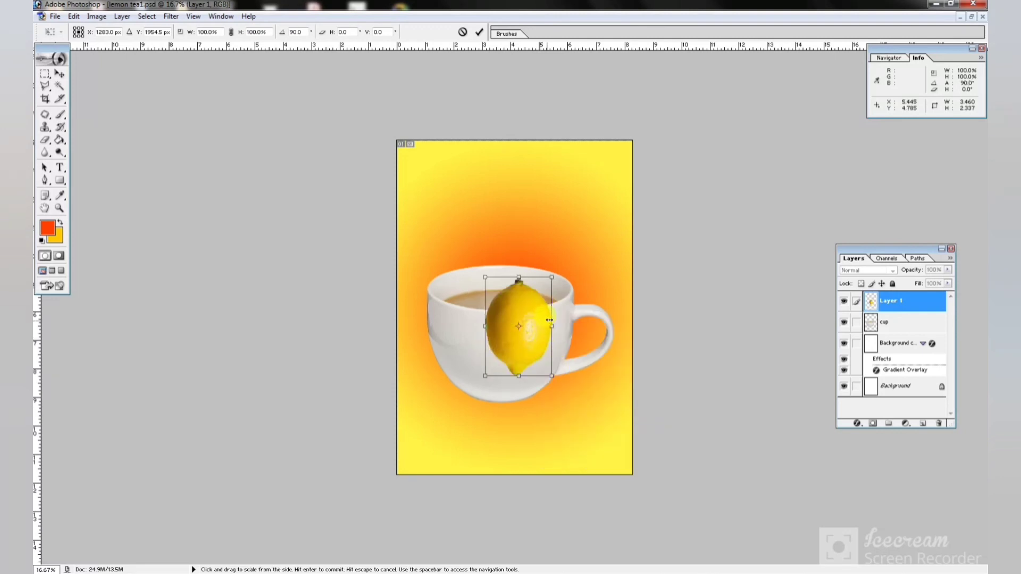
- Scale the lemon to about 197% width and 236% height over the cup's bowl, and set its layer opacity to 70%
{"action": "left_click_drag", "start_coordinate": [553, 279], "coordinate": [603, 202]}
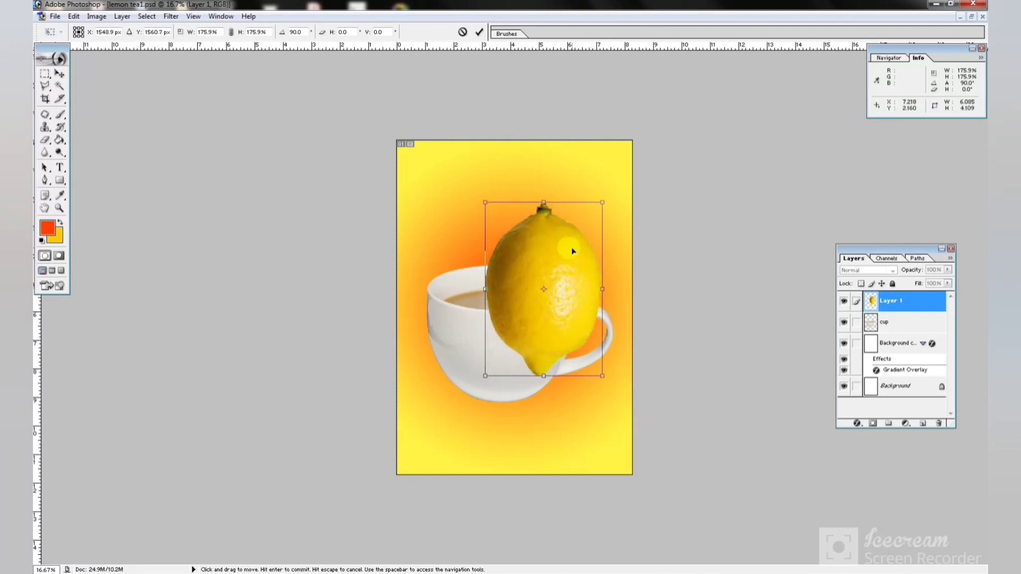
{"action": "left_click_drag", "start_coordinate": [562, 254], "coordinate": [498, 280]}
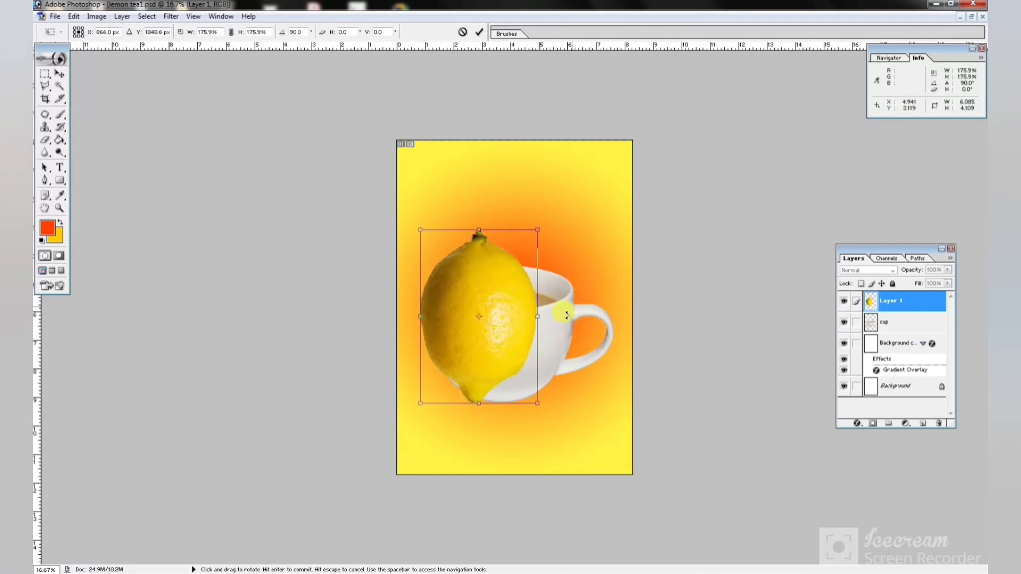
{"action": "left_click_drag", "start_coordinate": [537, 321], "coordinate": [577, 317]}
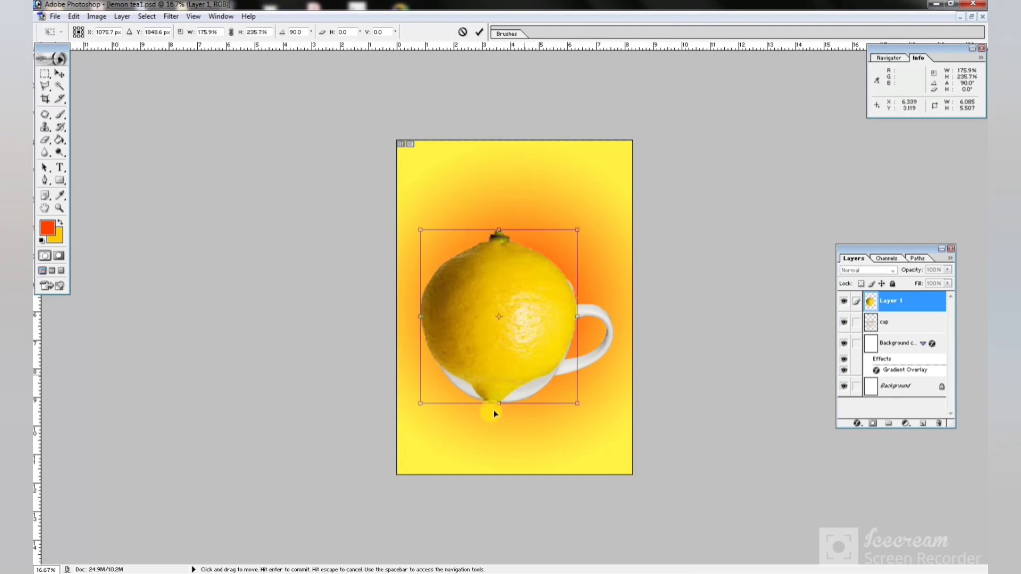
{"action": "left_click_drag", "start_coordinate": [499, 407], "coordinate": [506, 425]}
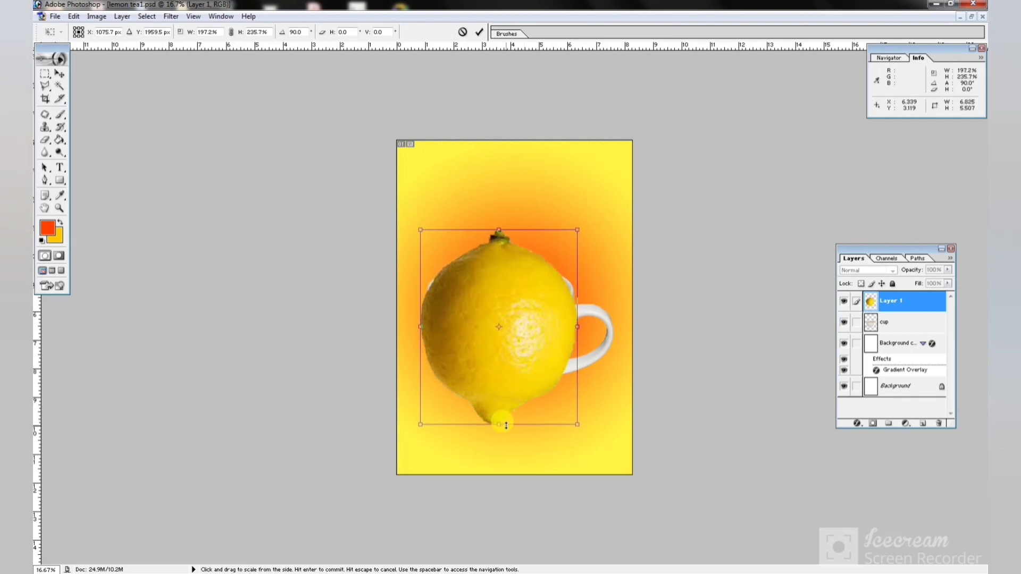
{"action": "left_click", "coordinate": [910, 270]}
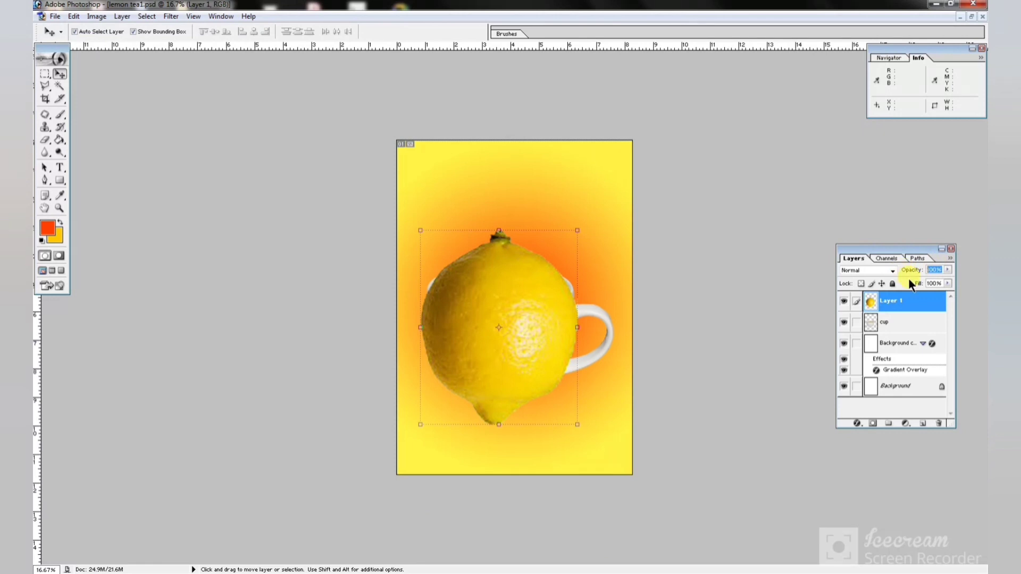
{"action": "type", "text": "70"}
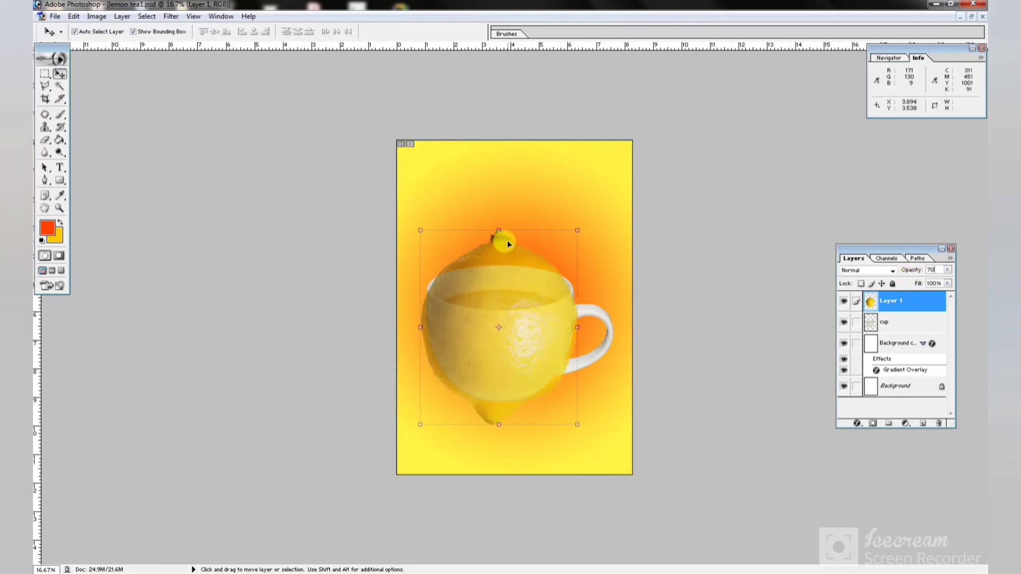
- Load the cup's outline as a selection, make the lemon layer active, and invert the selection
{"action": "type", "text": "z"}
{"action": "left_click", "coordinate": [520, 348]}
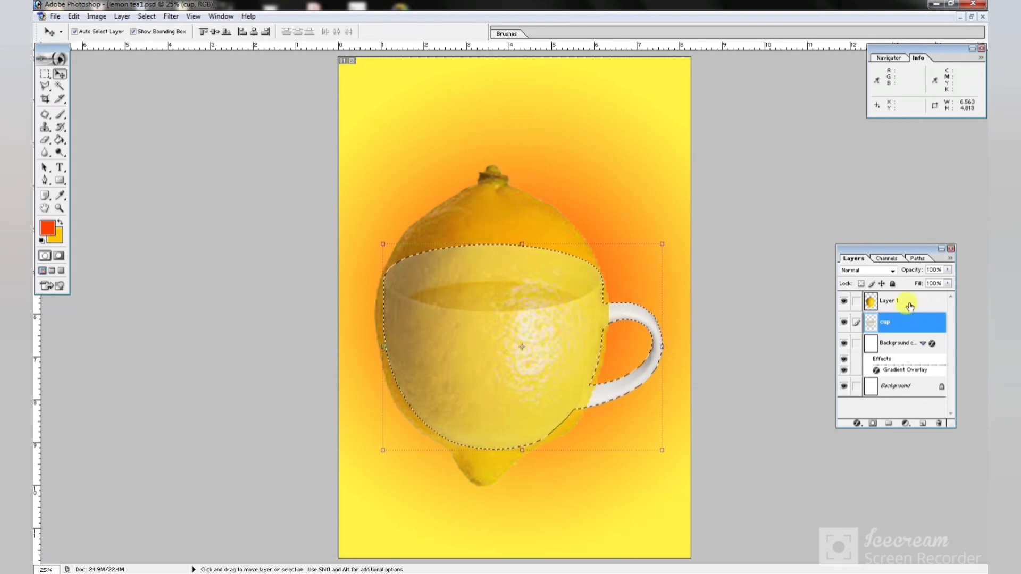
{"action": "left_click", "coordinate": [910, 303]}
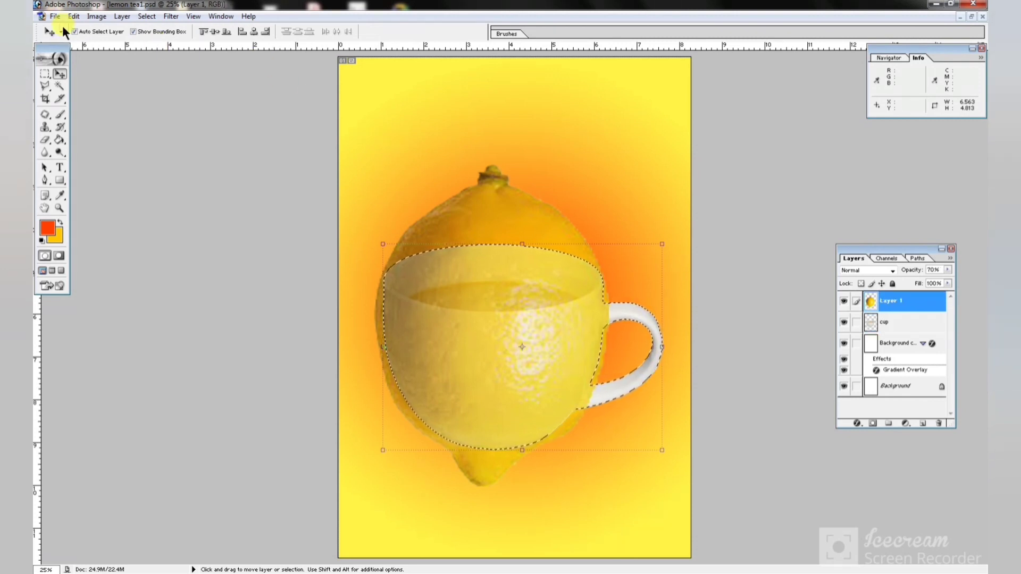
{"action": "left_click", "coordinate": [142, 17]}
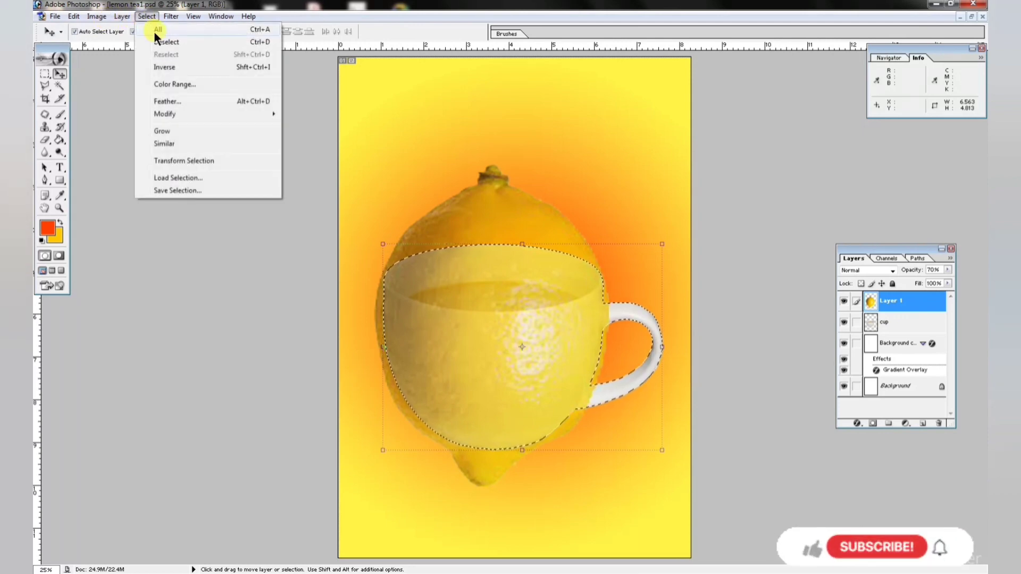
{"action": "left_click", "coordinate": [162, 66]}
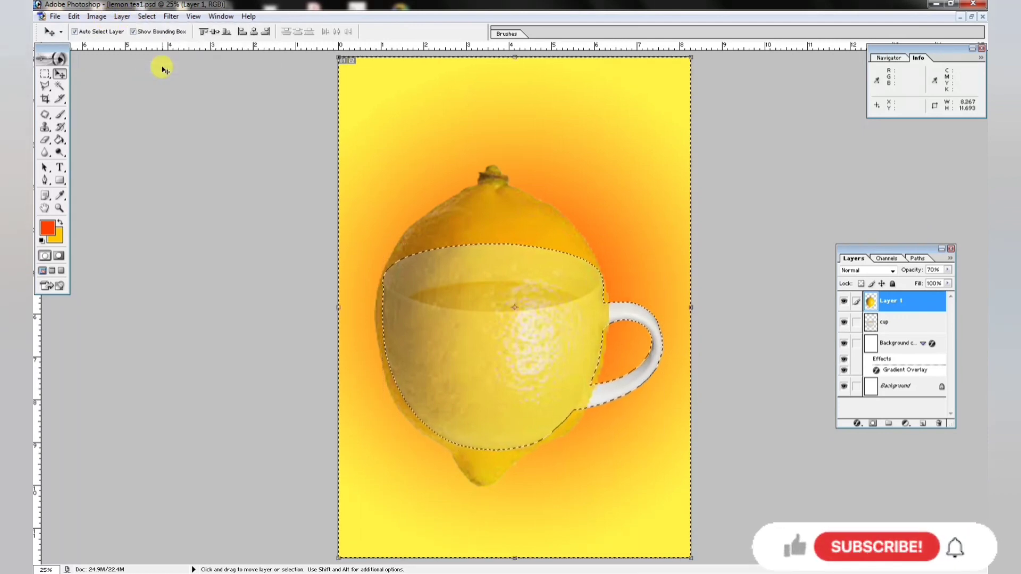
- Erase the lemon parts outside the cup's outline with the Eraser, using brush sizes of 127 px and 151 px
{"action": "left_click", "coordinate": [46, 140]}
{"action": "left_click", "coordinate": [110, 32]}
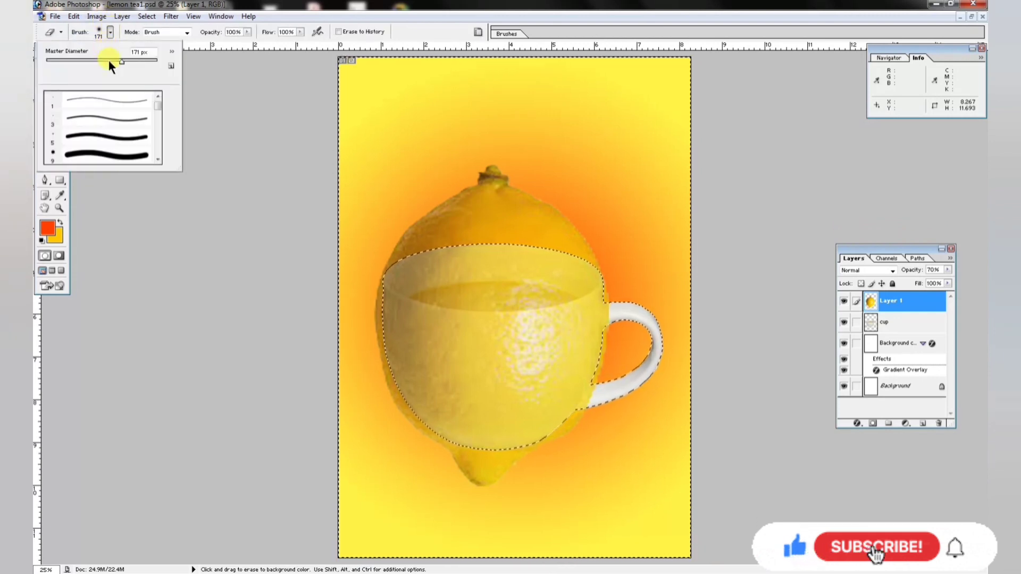
{"action": "left_click_drag", "start_coordinate": [109, 59], "coordinate": [110, 60]}
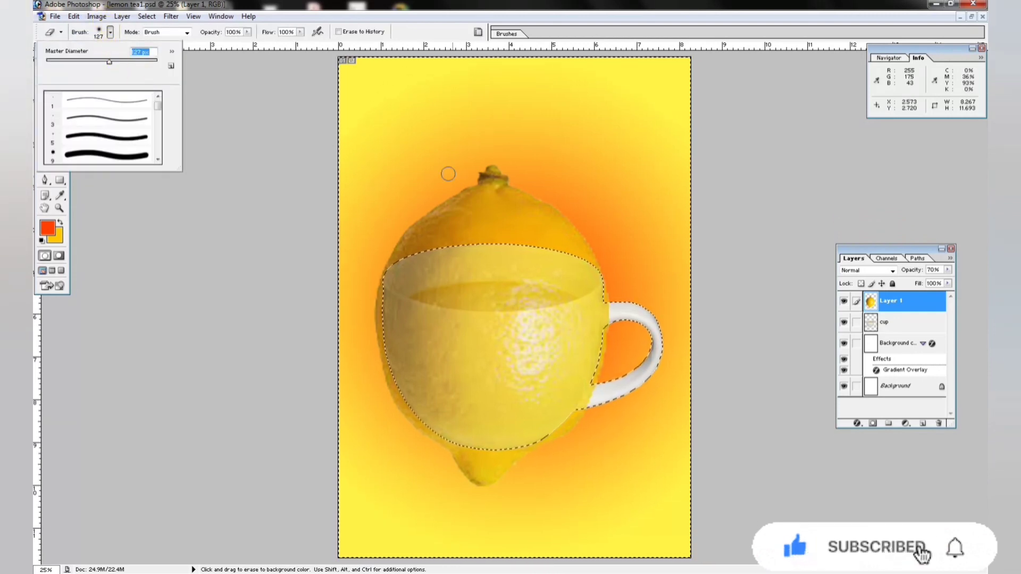
{"action": "left_click", "coordinate": [397, 196]}
{"action": "mouse_move", "coordinate": [397, 196]}
{"action": "left_mouse_down"}
{"action": "mouse_move", "coordinate": [549, 194]}
{"action": "mouse_move", "coordinate": [469, 179]}
{"action": "mouse_move", "coordinate": [482, 173]}
{"action": "mouse_move", "coordinate": [469, 182]}
{"action": "mouse_move", "coordinate": [492, 209]}
{"action": "mouse_move", "coordinate": [552, 221]}
{"action": "mouse_move", "coordinate": [428, 229]}
{"action": "mouse_move", "coordinate": [586, 255]}
{"action": "mouse_move", "coordinate": [496, 249]}
{"action": "mouse_move", "coordinate": [608, 244]}
{"action": "left_mouse_up"}
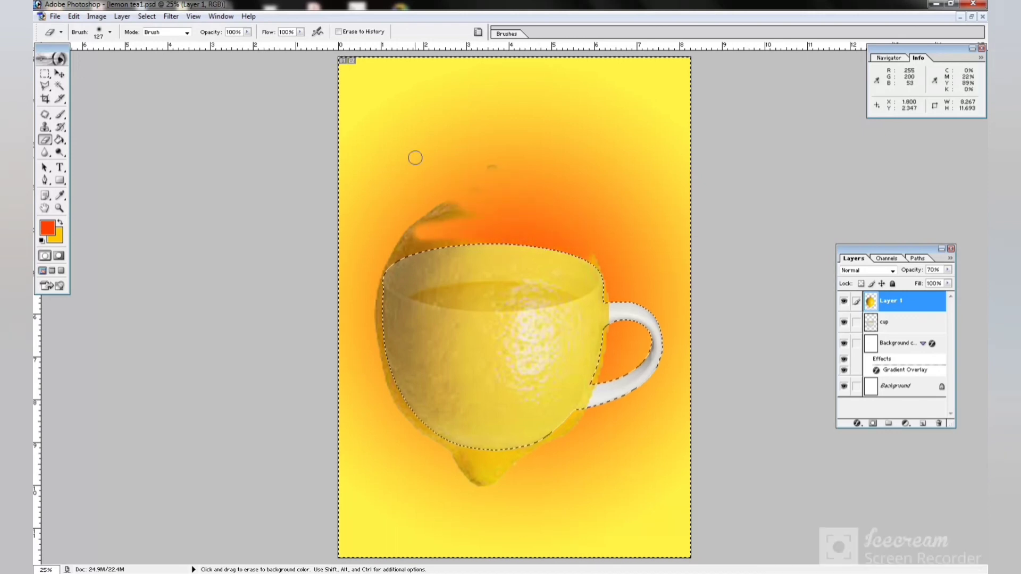
{"action": "key", "text": "bracketright"}
{"action": "mouse_move", "coordinate": [416, 202]}
{"action": "left_mouse_down"}
{"action": "mouse_move", "coordinate": [377, 289]}
{"action": "mouse_move", "coordinate": [385, 372]}
{"action": "left_mouse_up"}
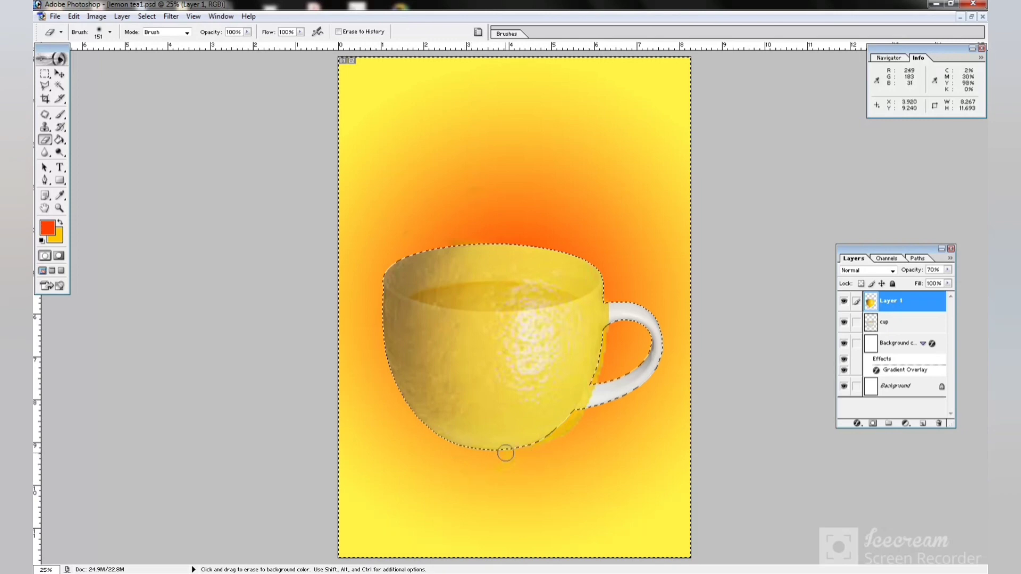
{"action": "mouse_move", "coordinate": [587, 435]}
{"action": "left_mouse_down"}
{"action": "mouse_move", "coordinate": [536, 437]}
{"action": "mouse_move", "coordinate": [584, 389]}
{"action": "left_mouse_up"}
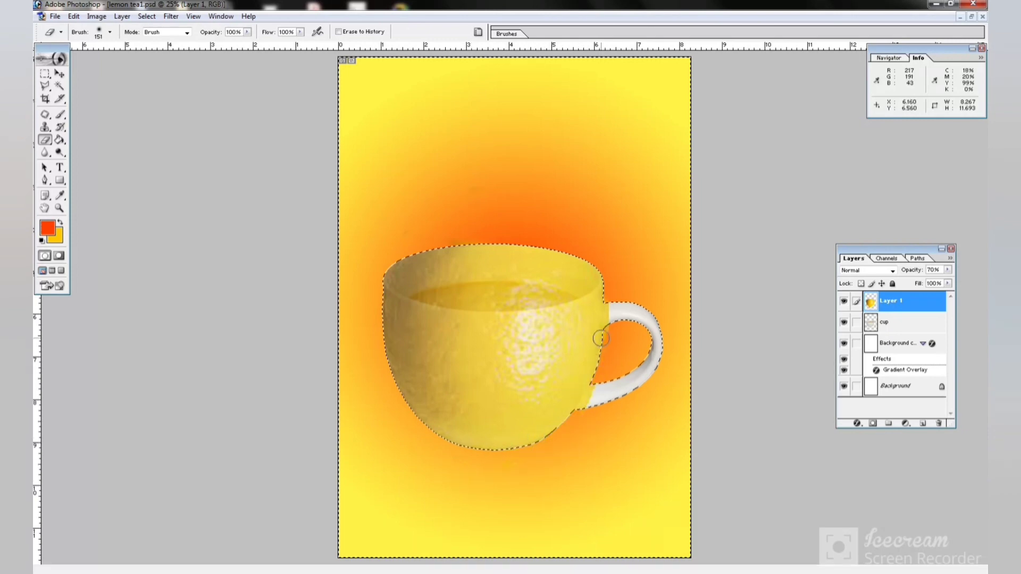
- Open the transparent orange slice image images.psd and copy the slice over the cup in the lemon tea1 document
{"action": "left_click", "coordinate": [53, 18]}
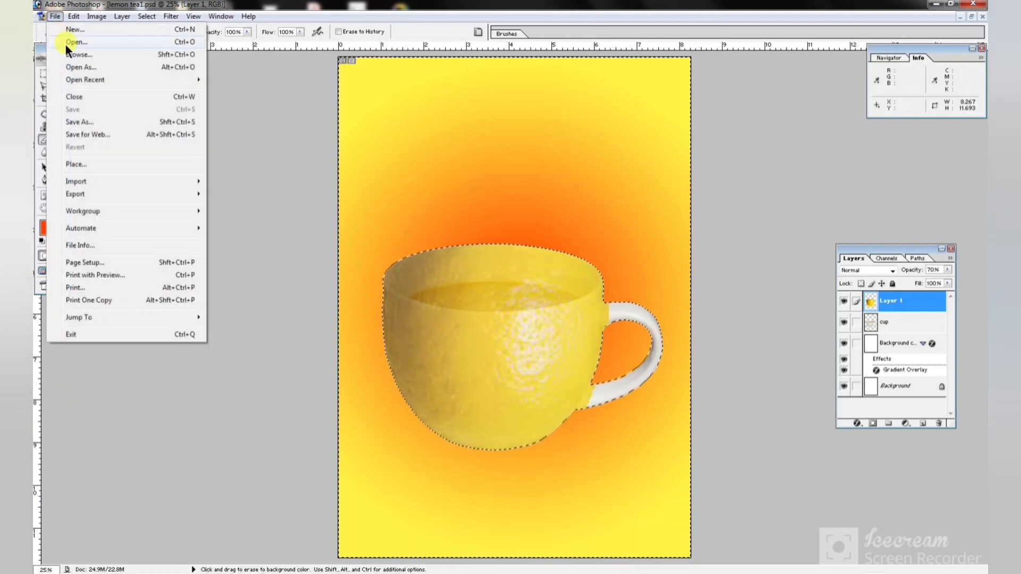
{"action": "left_click", "coordinate": [382, 136]}
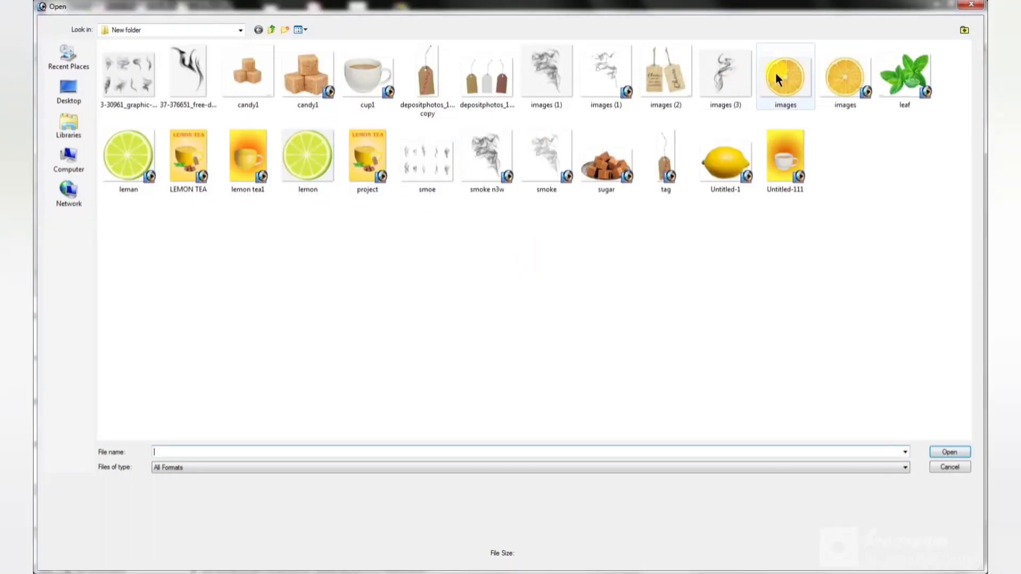
{"action": "double_click", "coordinate": [854, 89]}
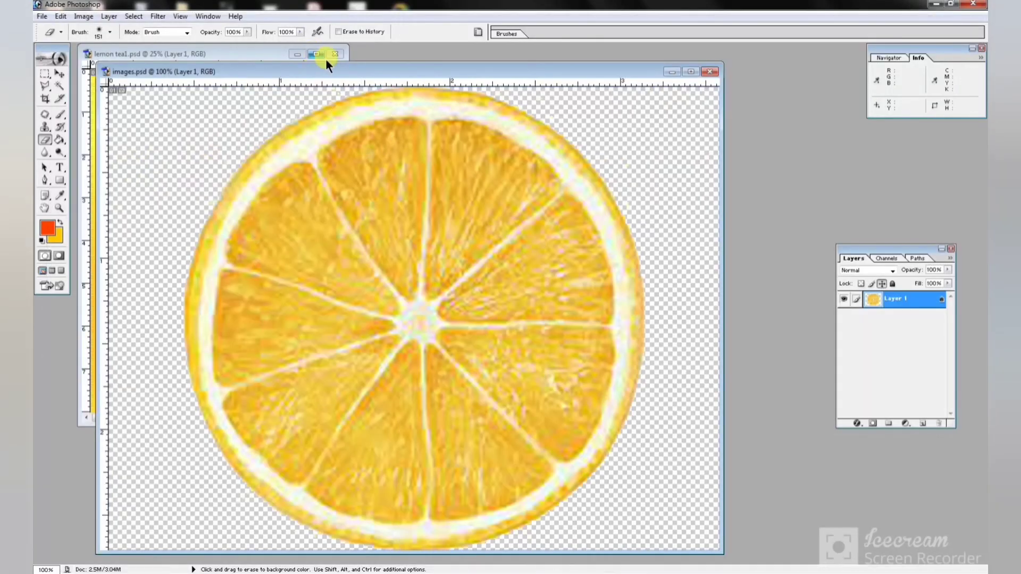
{"action": "left_click_drag", "start_coordinate": [333, 69], "coordinate": [621, 62]}
{"action": "left_click", "coordinate": [60, 73]}
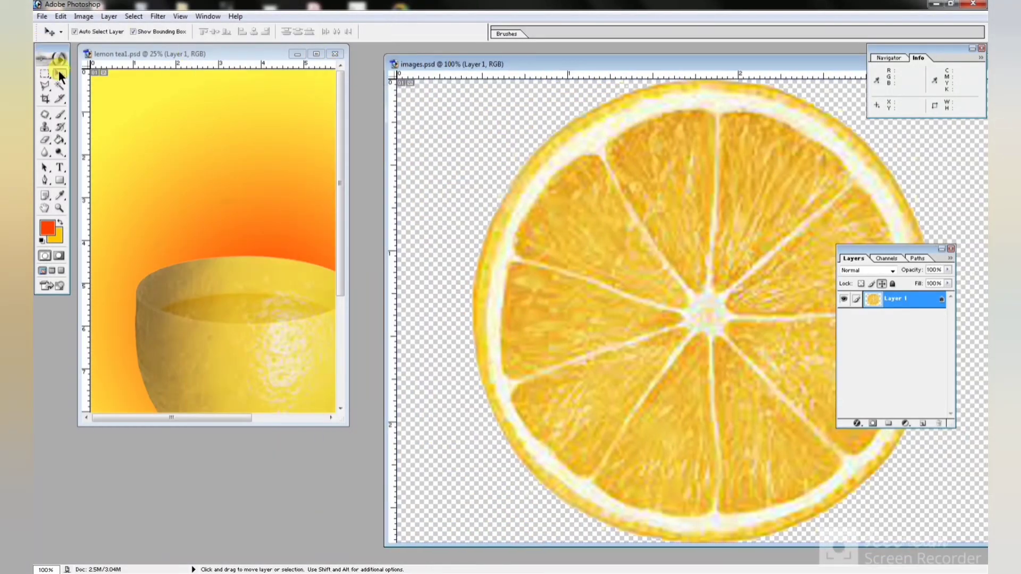
{"action": "key", "text": "ctrl+minus"}
{"action": "left_click_drag", "start_coordinate": [712, 281], "coordinate": [295, 278]}
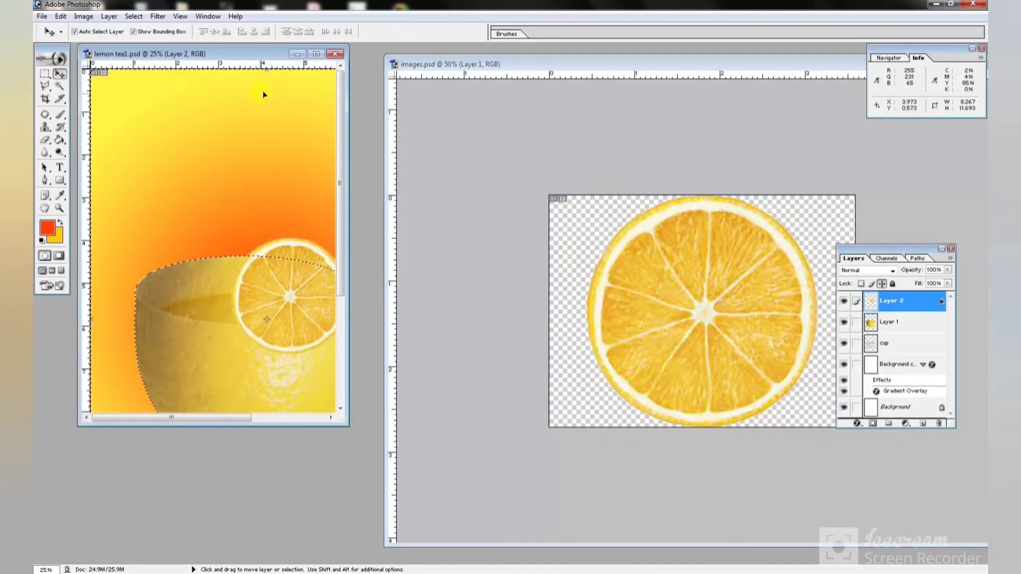
{"action": "left_click", "coordinate": [316, 54]}
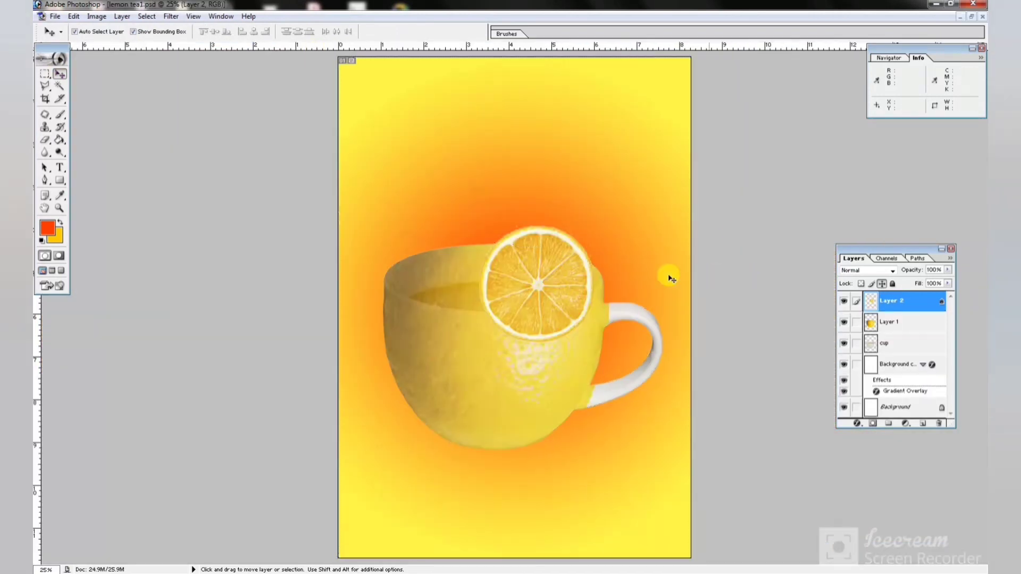
- Clear the selection, then stretch and flatten the orange slice with Free Transform to cover the cup's opening
{"action": "key", "text": "ctrl+d"}
{"action": "key", "text": "ctrl+t"}
{"action": "left_click_drag", "start_coordinate": [453, 309], "coordinate": [386, 305]}
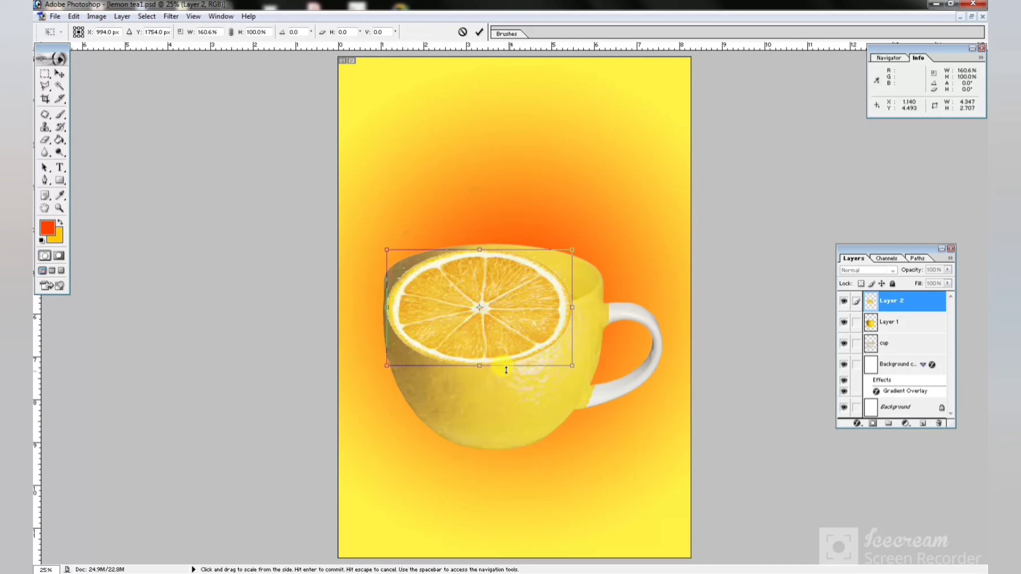
{"action": "left_click_drag", "start_coordinate": [502, 365], "coordinate": [502, 322]}
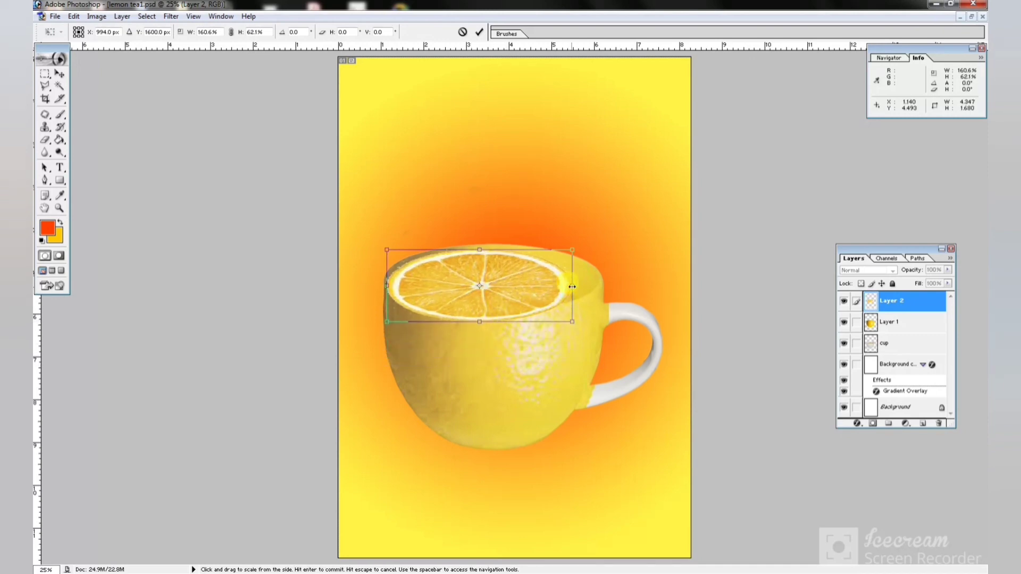
{"action": "left_click_drag", "start_coordinate": [572, 285], "coordinate": [605, 285]}
{"action": "left_click_drag", "start_coordinate": [495, 249], "coordinate": [496, 240]}
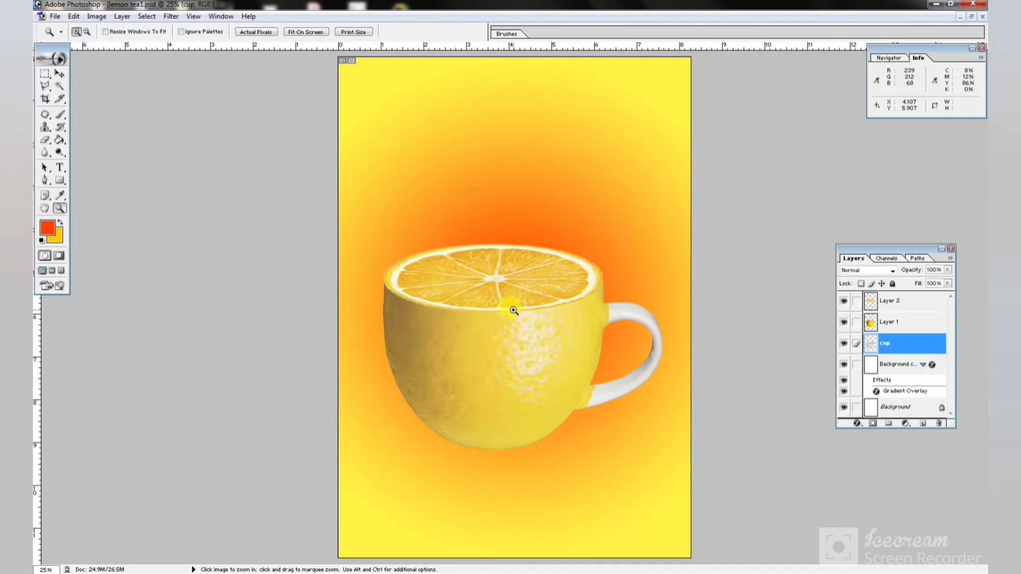
- Erase the orange slice's overhanging edge along the cup's front rim with a 145 px Eraser brush
{"action": "left_click", "coordinate": [514, 310]}
{"action": "left_click", "coordinate": [514, 310]}
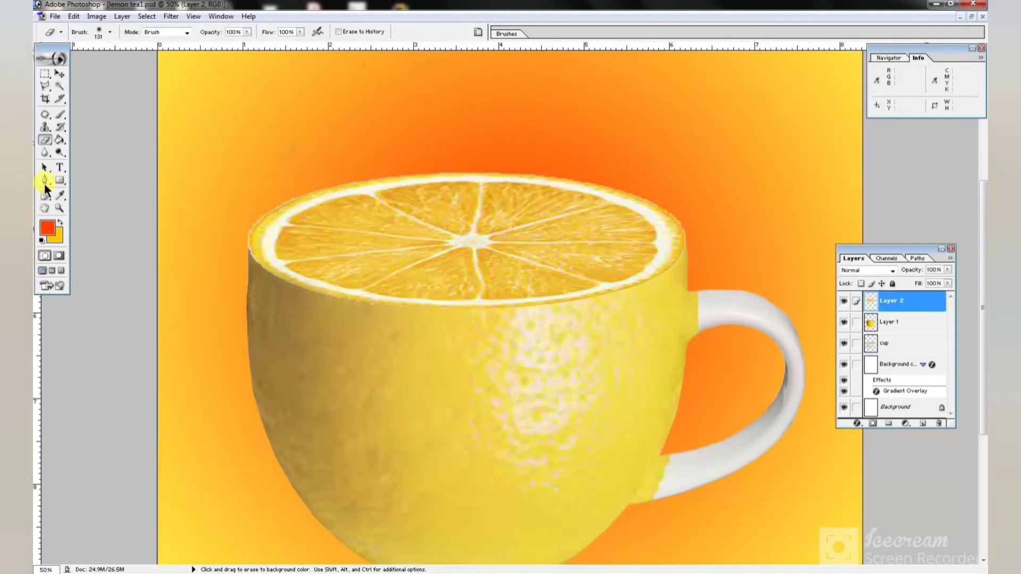
{"action": "left_click", "coordinate": [110, 31]}
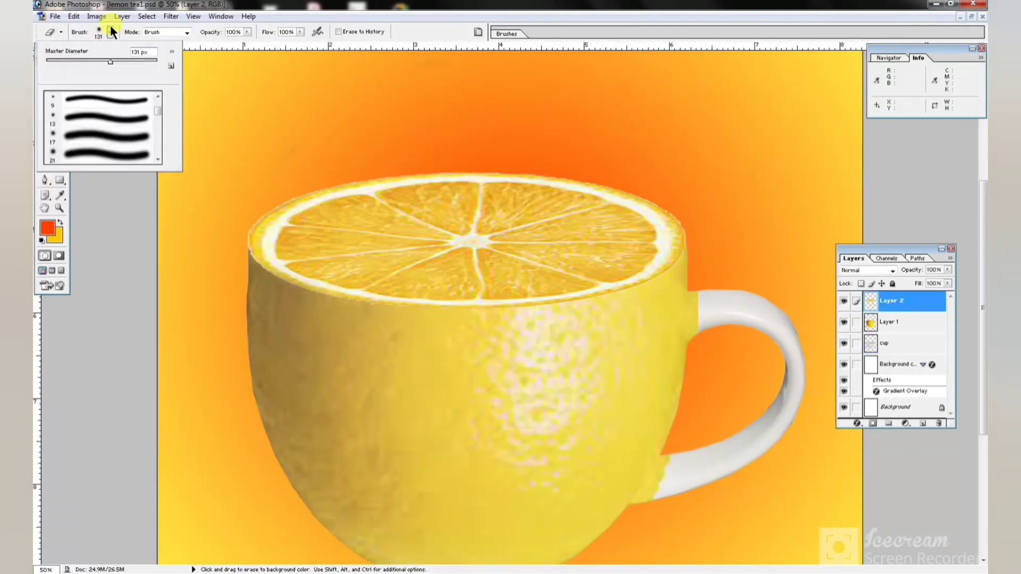
{"action": "left_click_drag", "start_coordinate": [116, 55], "coordinate": [114, 60]}
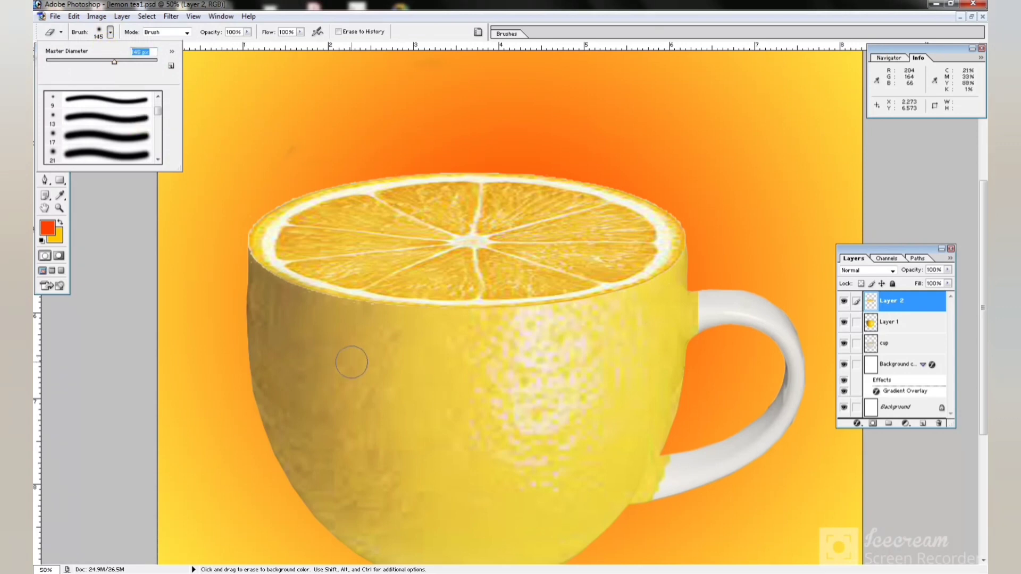
{"action": "left_click", "coordinate": [292, 301]}
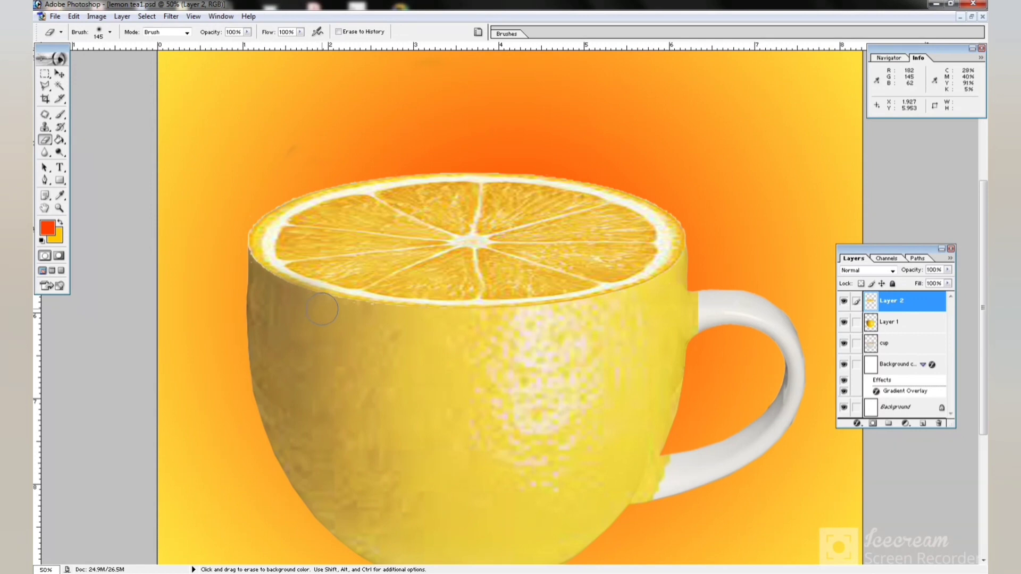
- Open the lemon image Untitled-1 again
{"action": "left_click", "coordinate": [54, 16]}
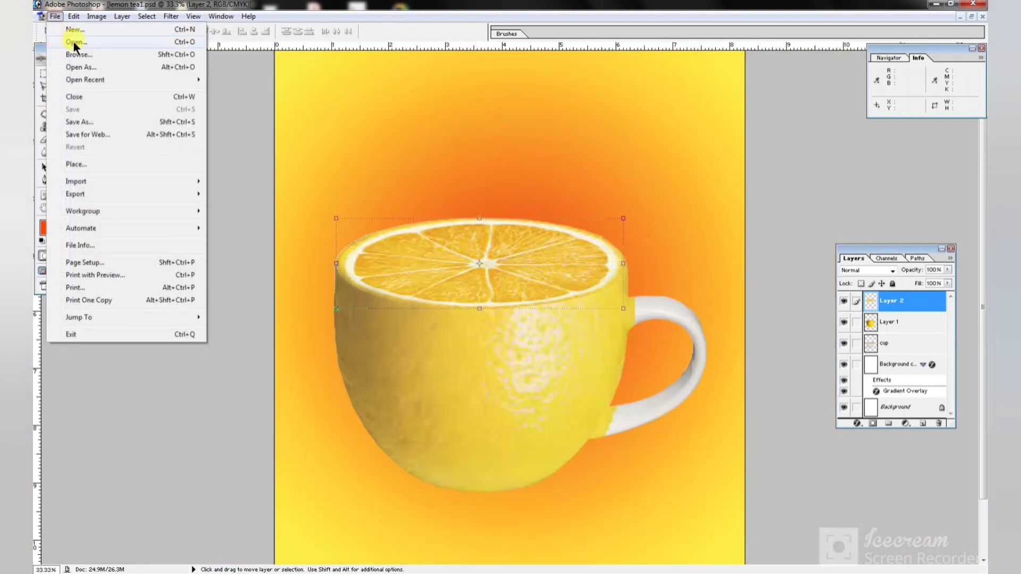
{"action": "left_click", "coordinate": [74, 42]}
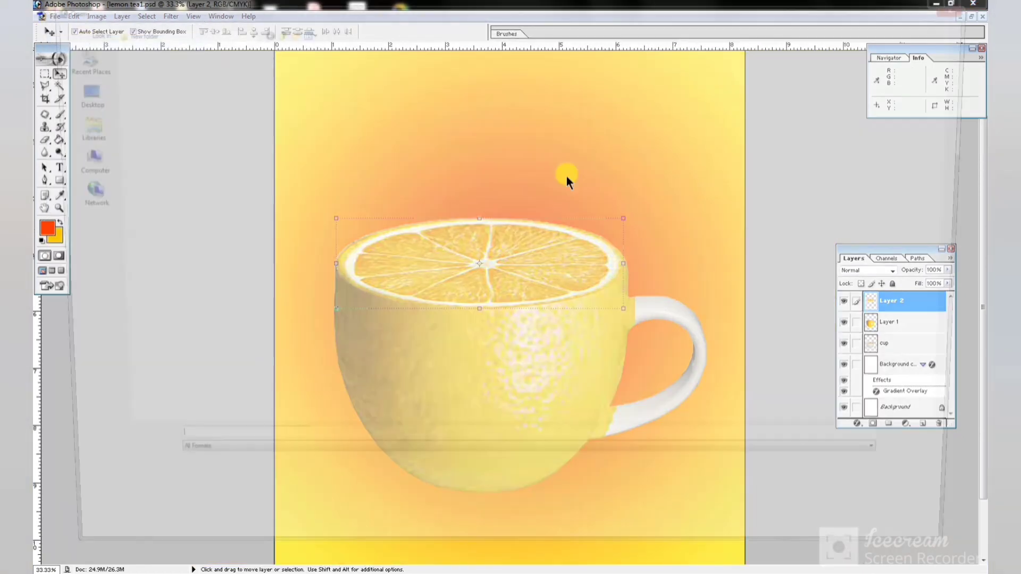
{"action": "left_click", "coordinate": [718, 176]}
{"action": "right_click", "coordinate": [717, 175]}
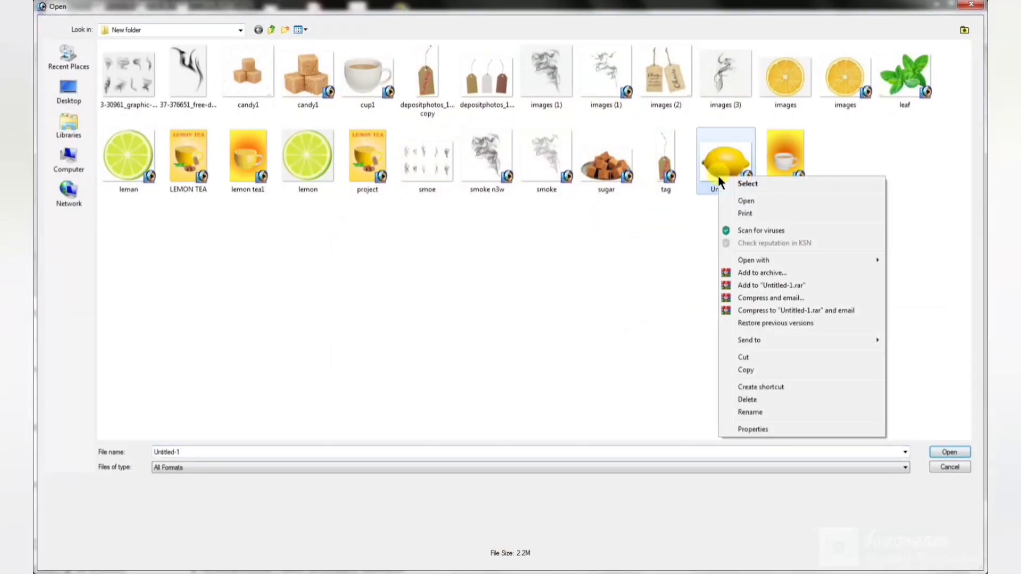
{"action": "left_click", "coordinate": [756, 197]}
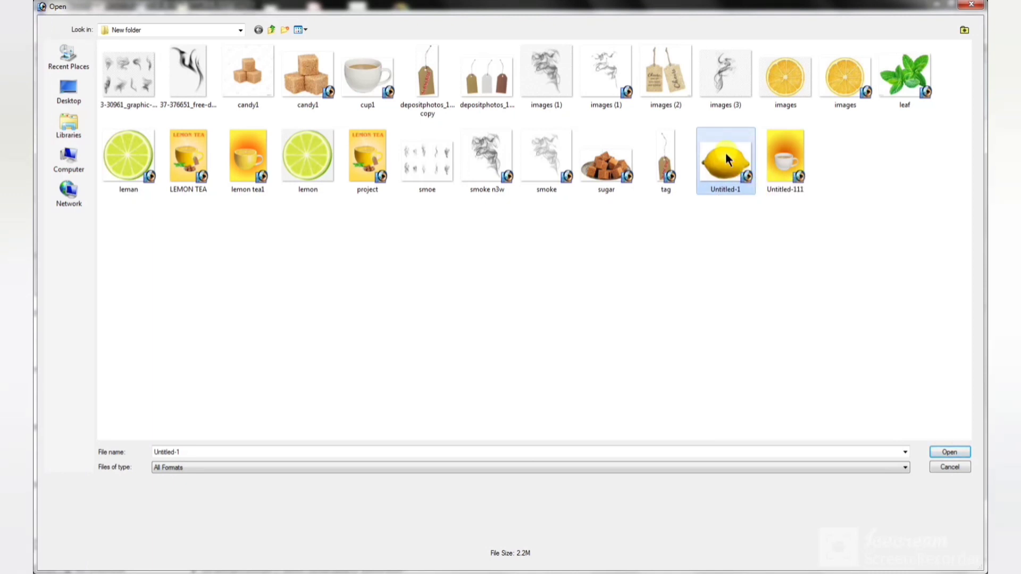
{"action": "right_click", "coordinate": [726, 152]}
{"action": "left_click", "coordinate": [765, 176]}
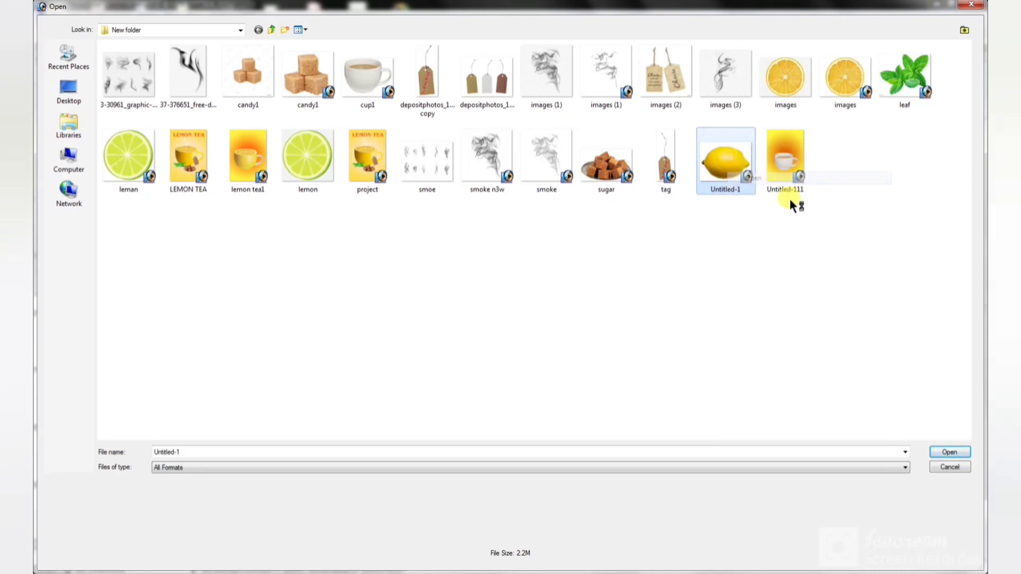
{"action": "left_click", "coordinate": [945, 453]}
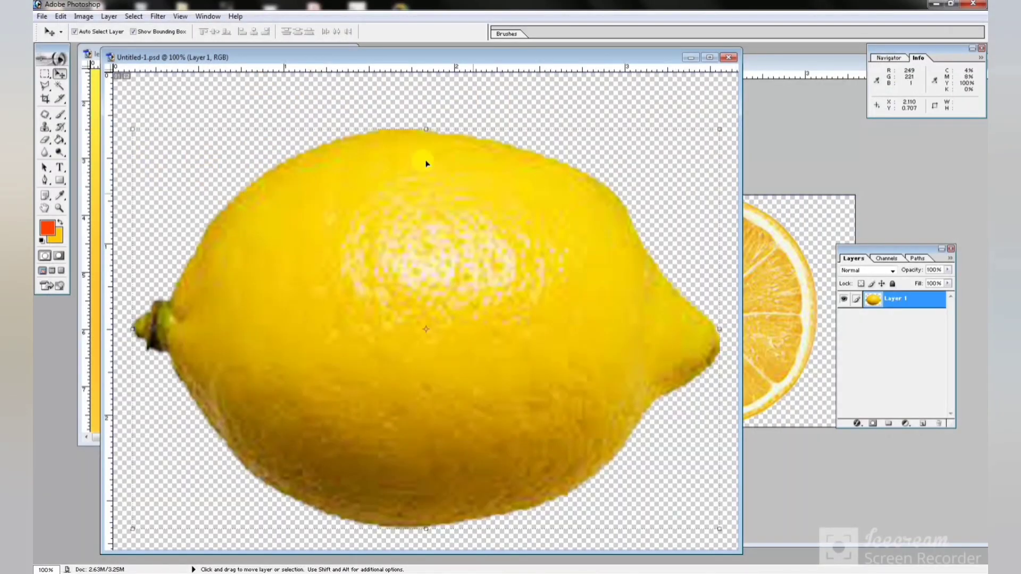
- Copy the lemon into the lemon tea1 document over the cup's handle and rotate it 90° clockwise
{"action": "left_click_drag", "start_coordinate": [495, 60], "coordinate": [789, 106]}
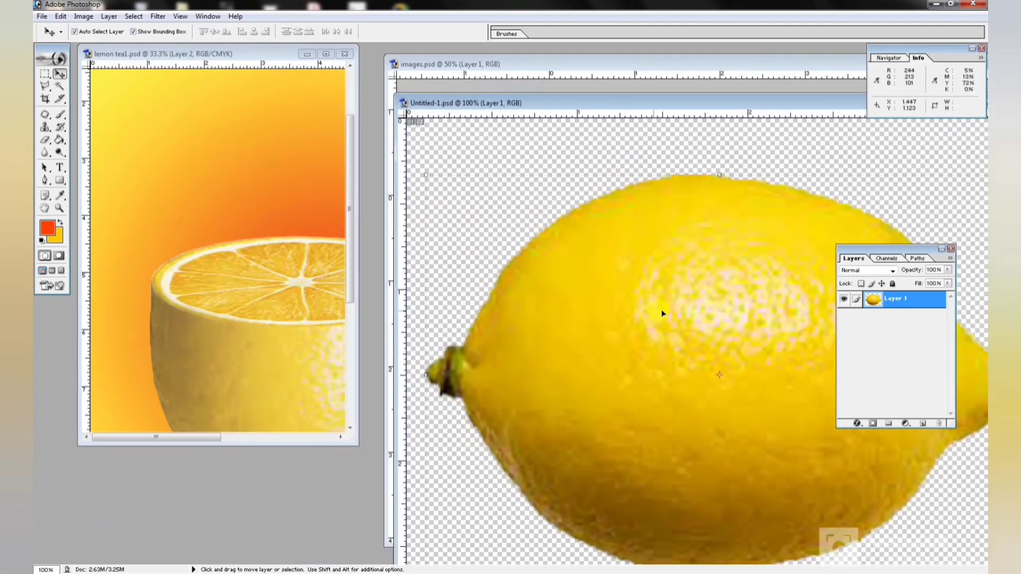
{"action": "key", "text": "ctrl+minus"}
{"action": "key", "text": "ctrl+minus"}
{"action": "key", "text": "ctrl+minus"}
{"action": "left_click_drag", "start_coordinate": [707, 342], "coordinate": [269, 269]}
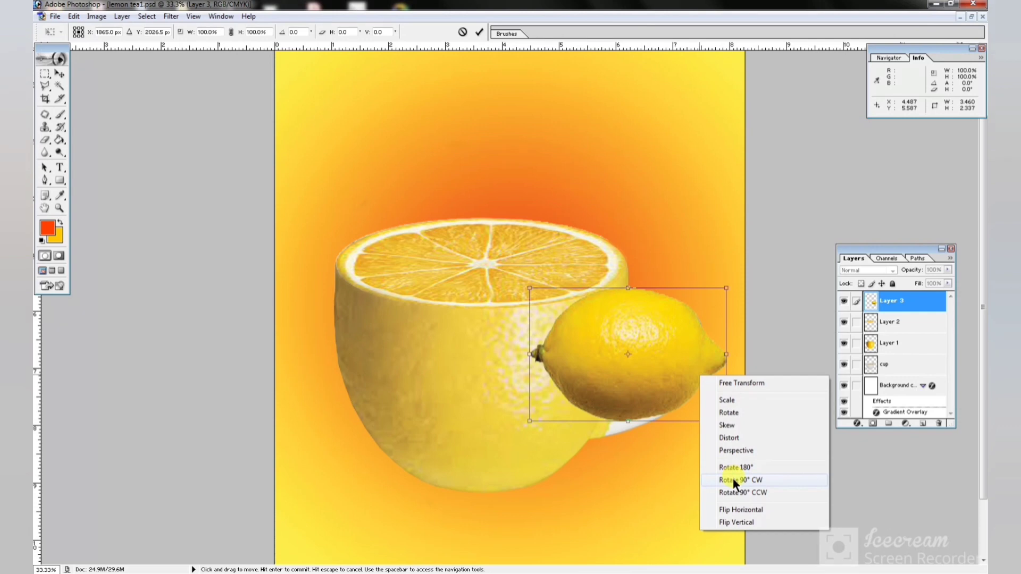
{"action": "left_click", "coordinate": [733, 478]}
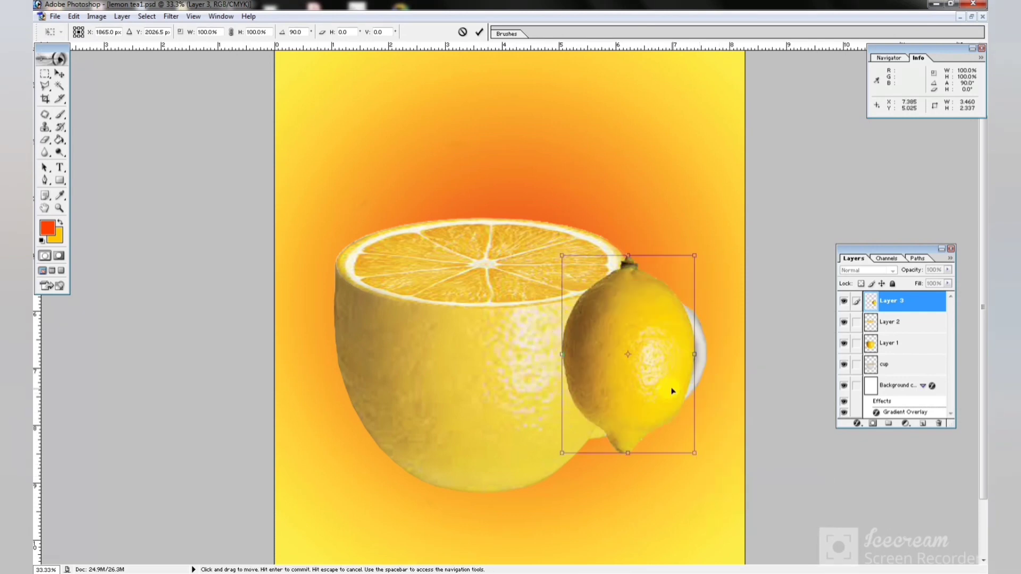
{"action": "key", "text": "Return"}
- Delete the half of the new lemon nearest the bowl with a rectangular selection, and set its layer opacity to 70%
{"action": "key", "text": "m"}
{"action": "left_click_drag", "start_coordinate": [544, 227], "coordinate": [654, 470]}
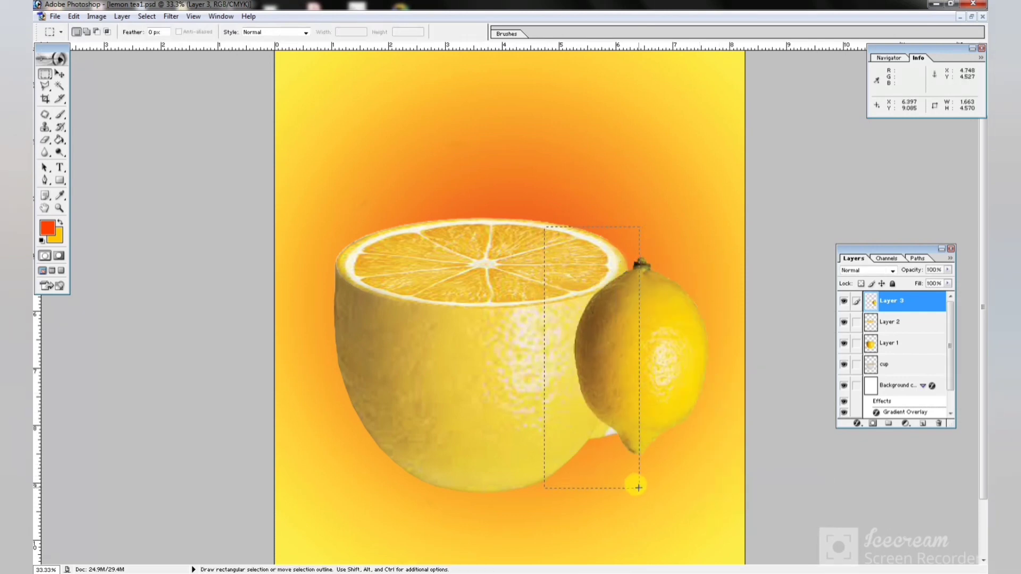
{"action": "key", "text": "Delete"}
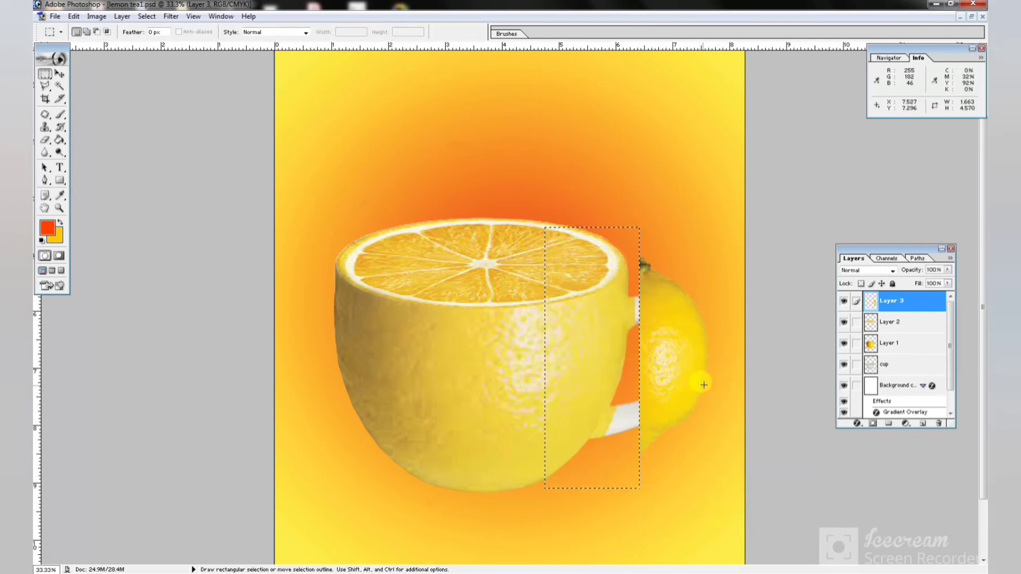
{"action": "key", "text": "ctrl+d"}
{"action": "left_click", "coordinate": [935, 269]}
{"action": "type", "text": "70"}
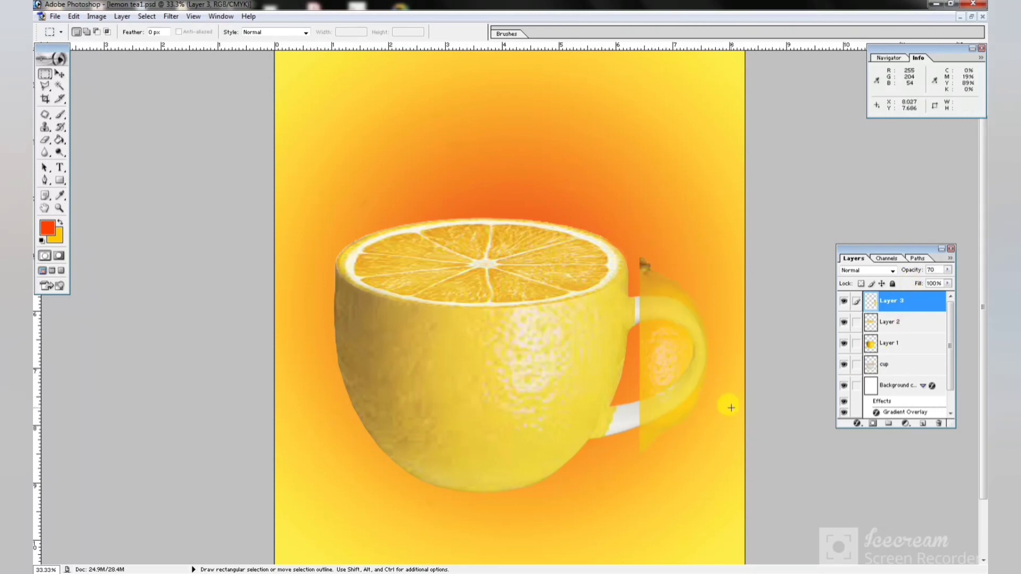
- Rotate the half lemon about 14° and scale it to about 145% width and 104% height to cover the cup's handle
{"action": "key", "text": "ctrl+t"}
{"action": "left_click_drag", "start_coordinate": [724, 417], "coordinate": [699, 425]}
{"action": "left_click_drag", "start_coordinate": [641, 342], "coordinate": [622, 336]}
{"action": "left_click_drag", "start_coordinate": [673, 463], "coordinate": [737, 462]}
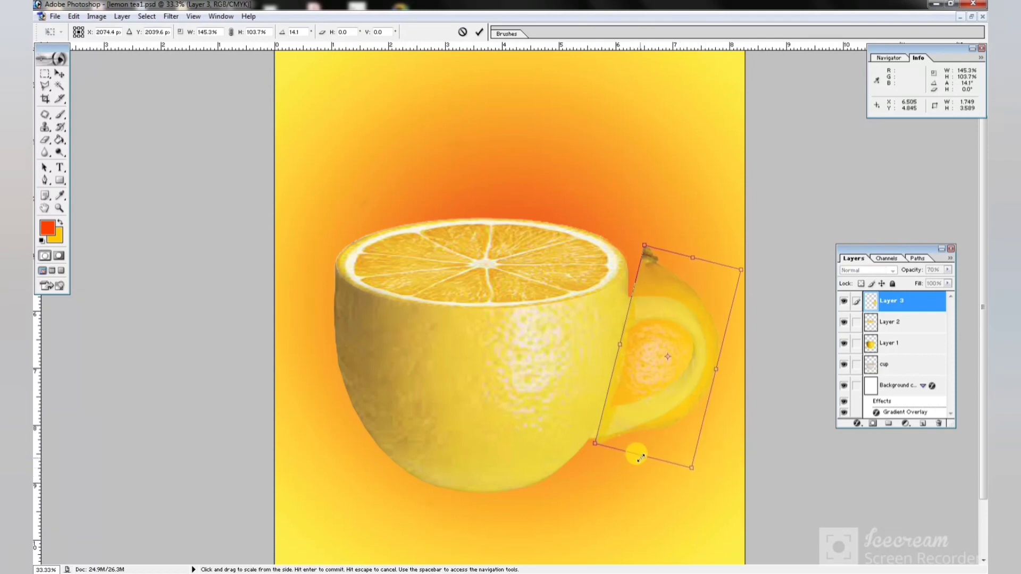
{"action": "key", "text": "Return"}
- Erase the half lemon outside the cup's handle on Layer 3, using the inverted outline of the cup layer as the selection
{"action": "left_click", "coordinate": [902, 369], "text": "ctrl"}
{"action": "left_click", "coordinate": [896, 302]}
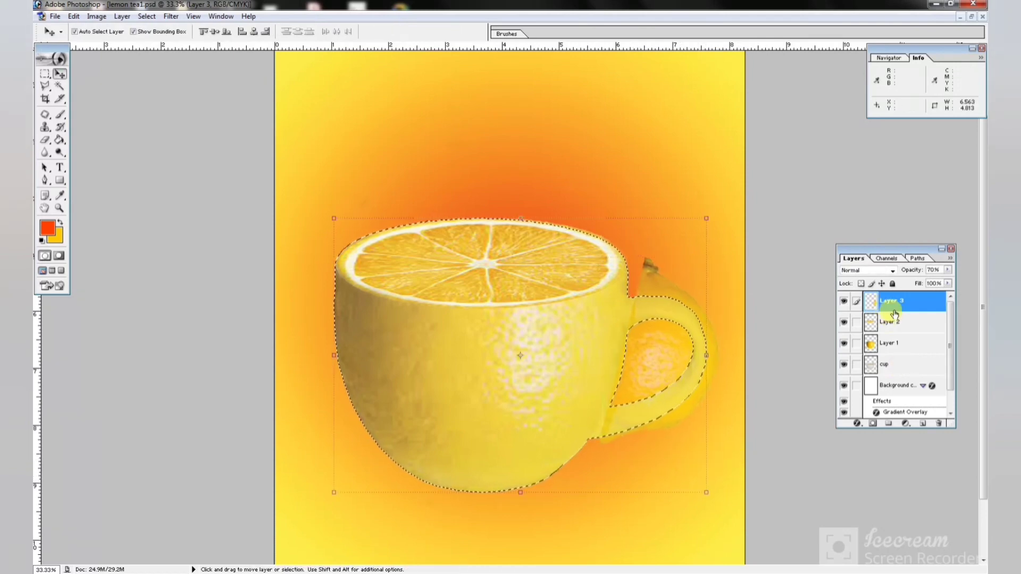
{"action": "left_click", "coordinate": [145, 17]}
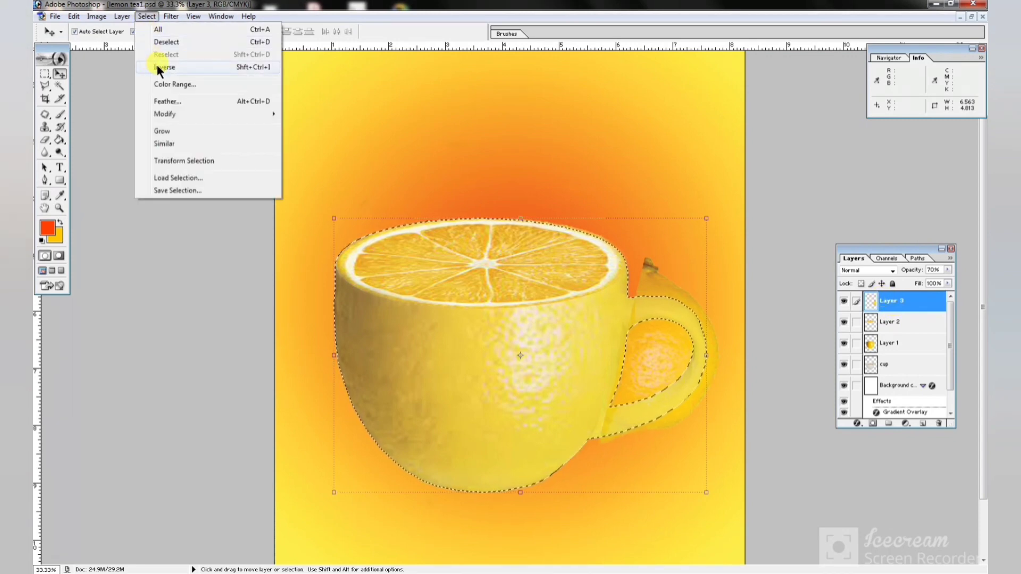
{"action": "left_click", "coordinate": [157, 65]}
{"action": "left_click", "coordinate": [43, 139]}
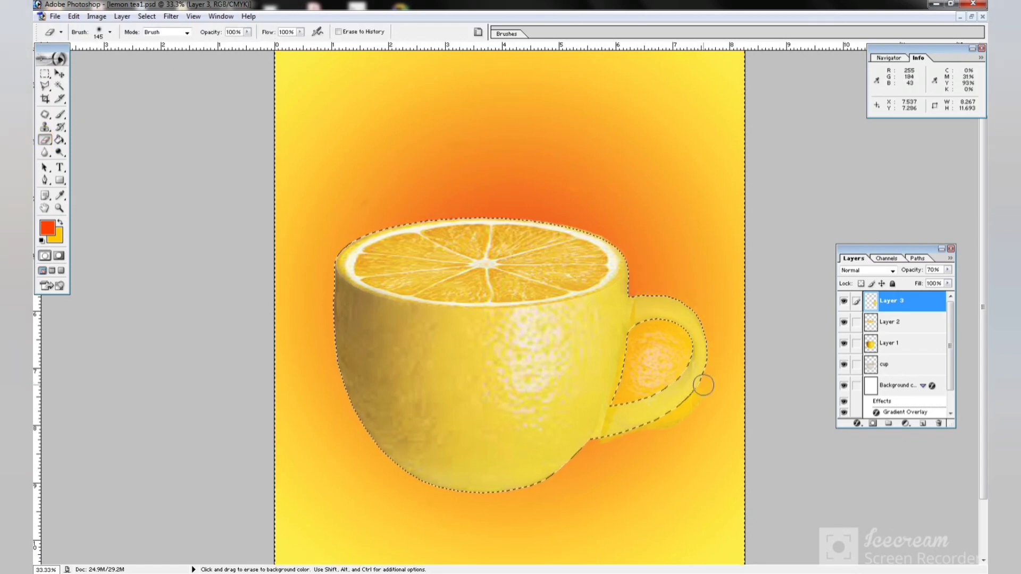
{"action": "mouse_move", "coordinate": [592, 445]}
{"action": "left_mouse_down"}
{"action": "mouse_move", "coordinate": [651, 365]}
{"action": "mouse_move", "coordinate": [654, 349]}
{"action": "mouse_move", "coordinate": [641, 375]}
{"action": "mouse_move", "coordinate": [640, 349]}
{"action": "mouse_move", "coordinate": [657, 330]}
{"action": "mouse_move", "coordinate": [676, 356]}
{"action": "mouse_move", "coordinate": [666, 368]}
{"action": "mouse_move", "coordinate": [670, 344]}
{"action": "left_mouse_up"}
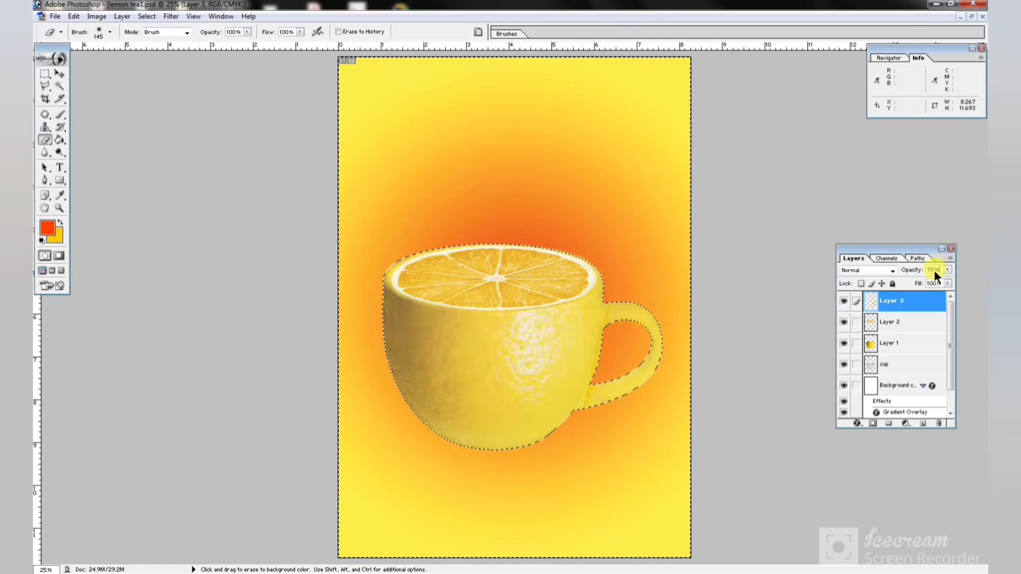
- Set the opacity of Layer 3 and Layer 1, the lemon skin on the handle and bowl, to 100%
{"action": "double_click", "coordinate": [934, 269]}
{"action": "type", "text": "100"}
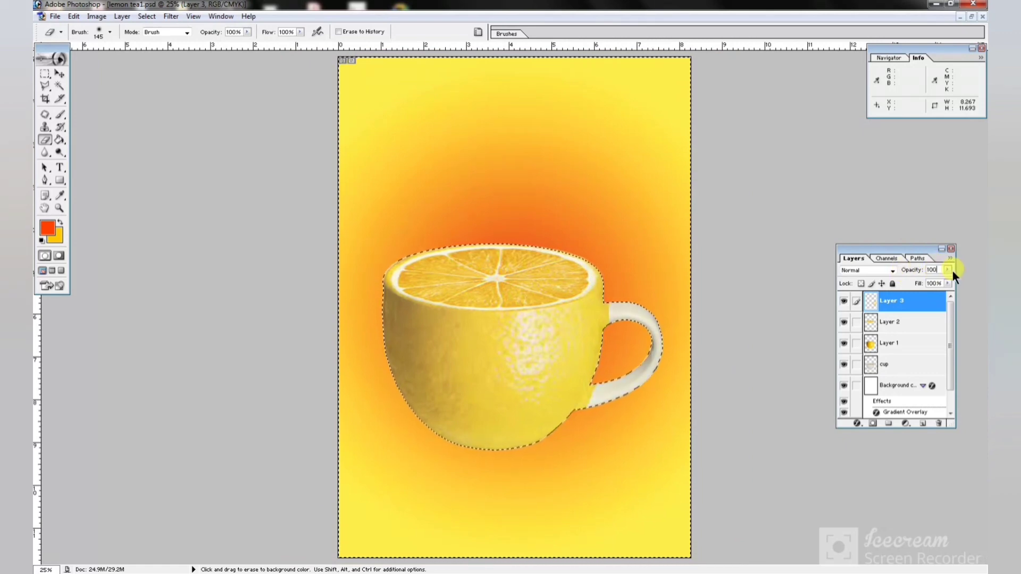
{"action": "key", "text": "Return"}
{"action": "left_click", "coordinate": [906, 344]}
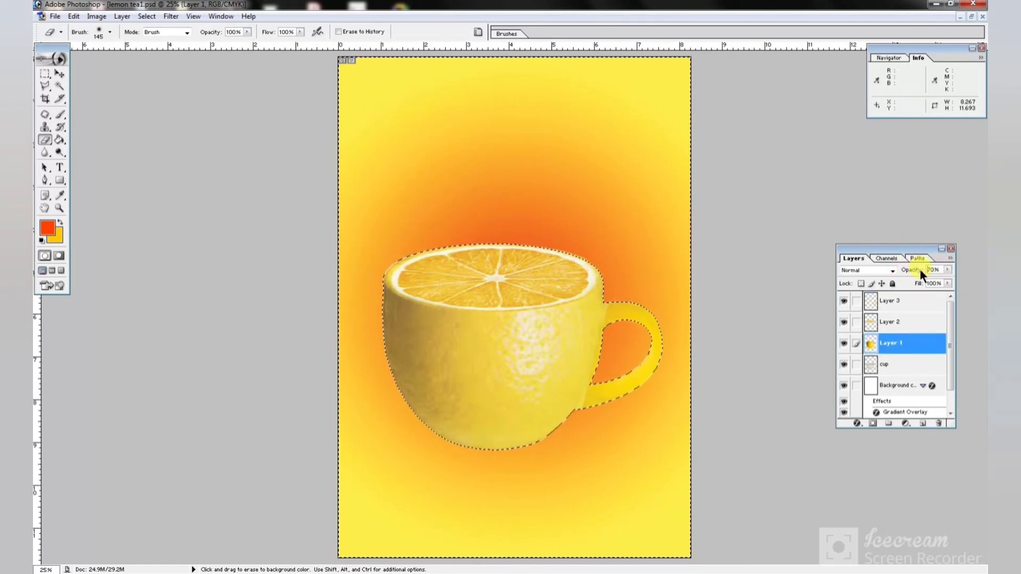
{"action": "double_click", "coordinate": [933, 269]}
{"action": "type", "text": "1"}
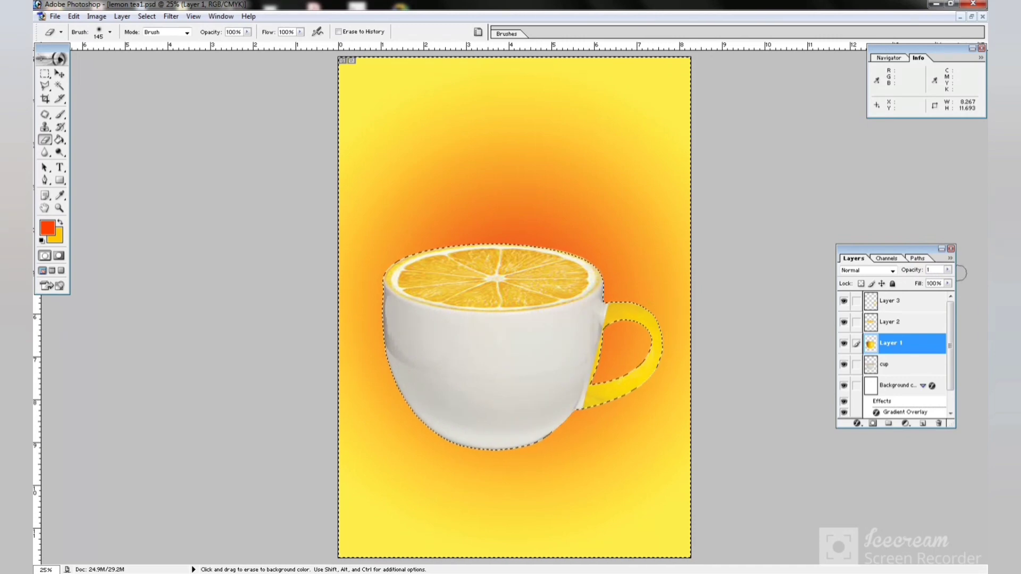
{"action": "type", "text": "00"}
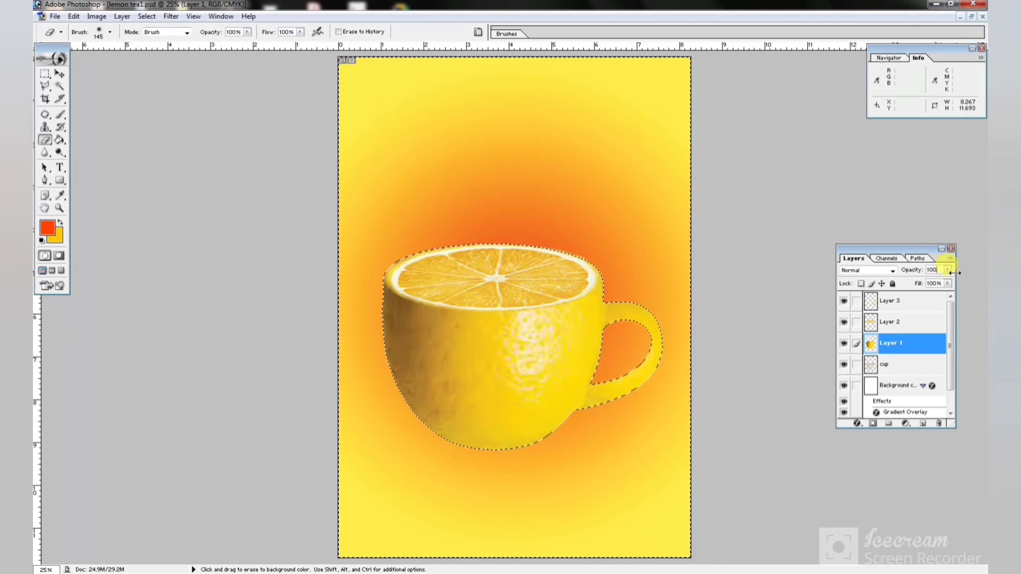
- Open leaf.psd and copy the mint leaves into the lemon tea1 document
{"action": "type", "text": "v"}
{"action": "left_click", "coordinate": [53, 16]}
{"action": "left_click", "coordinate": [70, 38]}
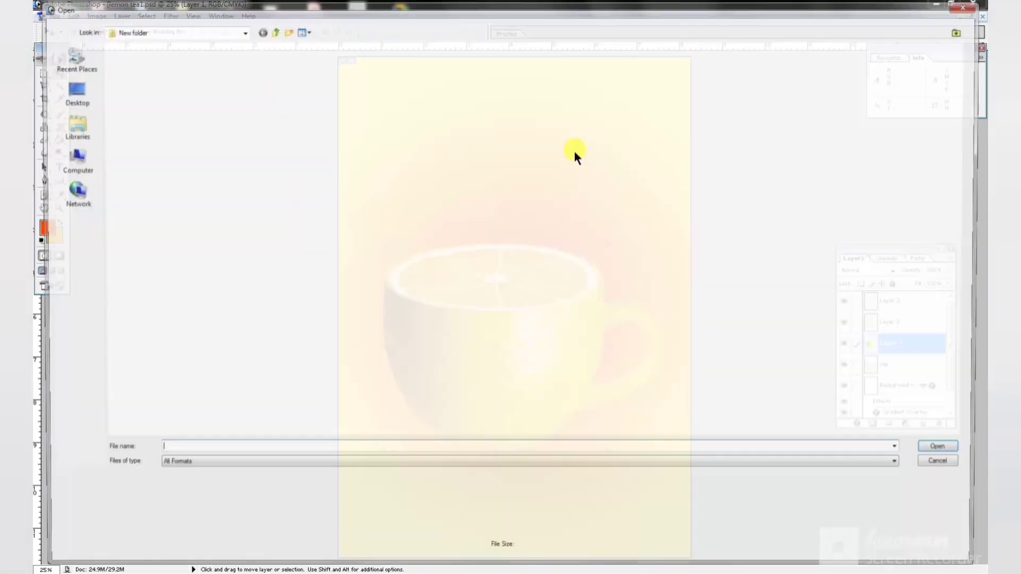
{"action": "left_click", "coordinate": [919, 87]}
{"action": "double_click", "coordinate": [919, 87]}
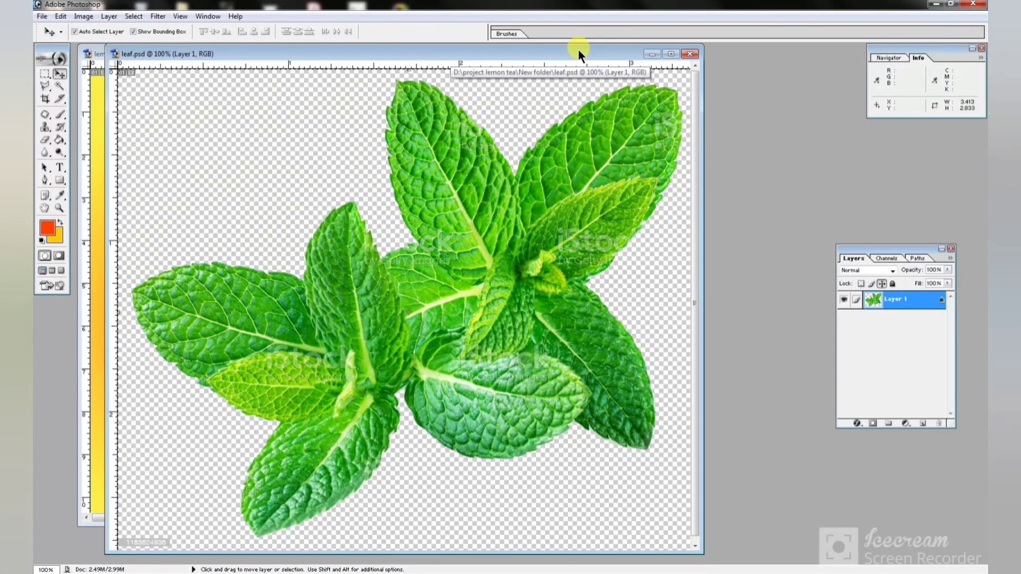
{"action": "left_click_drag", "start_coordinate": [578, 49], "coordinate": [757, 82]}
{"action": "left_click_drag", "start_coordinate": [415, 190], "coordinate": [258, 183]}
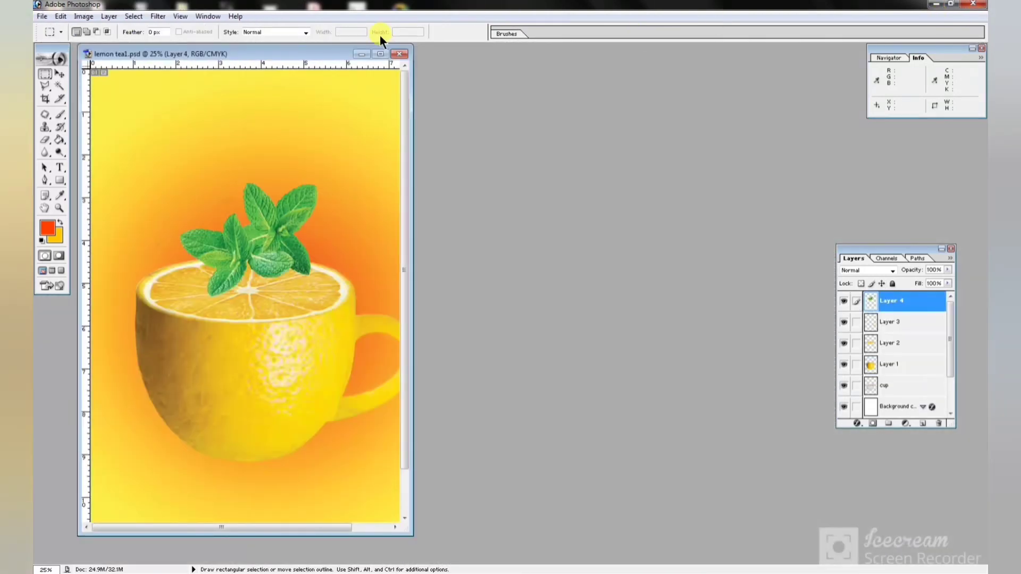
- Move the mint leaves to the lower left of the cup's bowl and scale them down
{"action": "left_click", "coordinate": [380, 54]}
{"action": "left_click", "coordinate": [60, 74]}
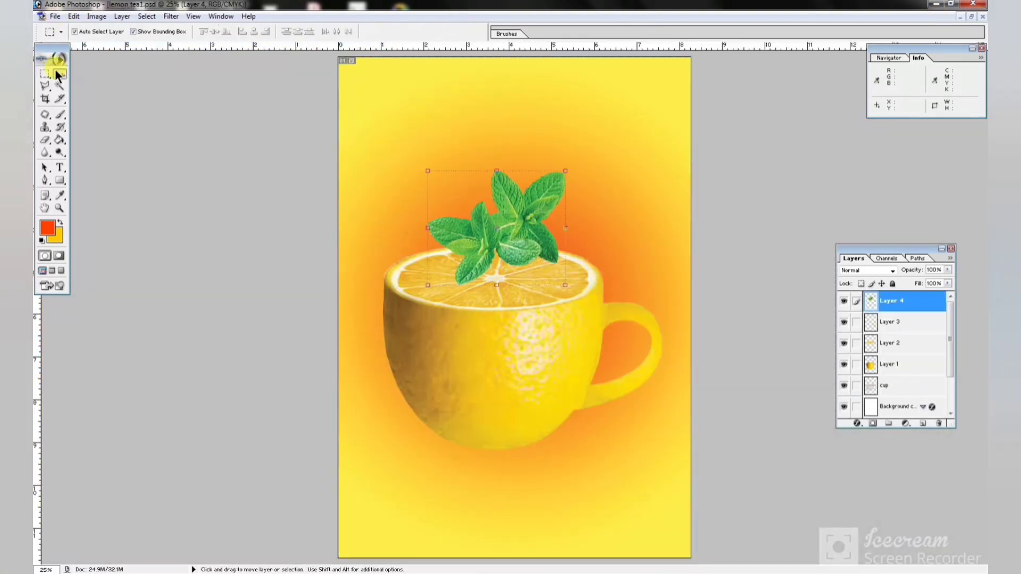
{"action": "key", "text": "ctrl+t"}
{"action": "left_click_drag", "start_coordinate": [528, 221], "coordinate": [471, 404]}
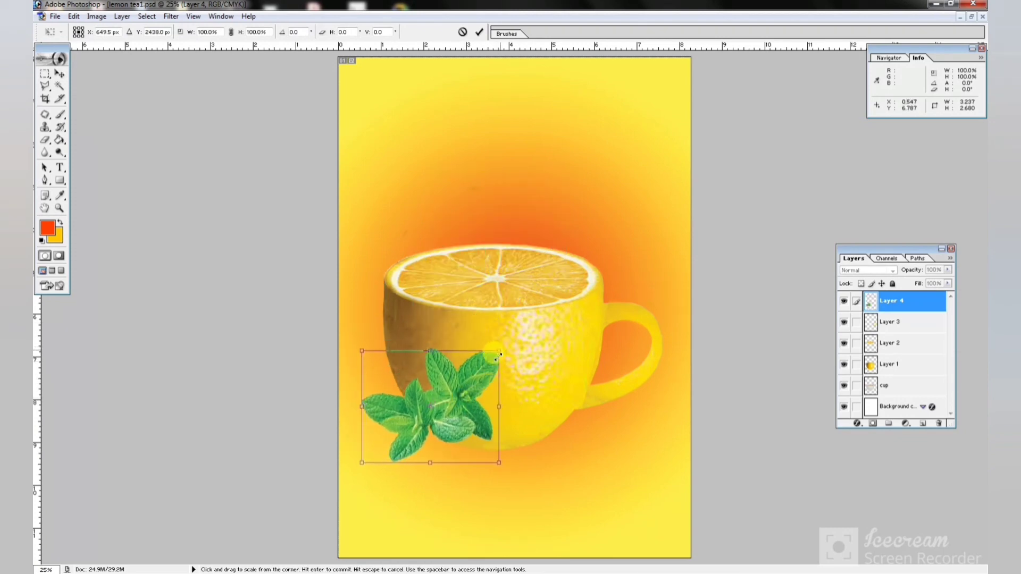
{"action": "left_click_drag", "start_coordinate": [502, 348], "coordinate": [486, 434]}
{"action": "left_click_drag", "start_coordinate": [362, 434], "coordinate": [381, 434]}
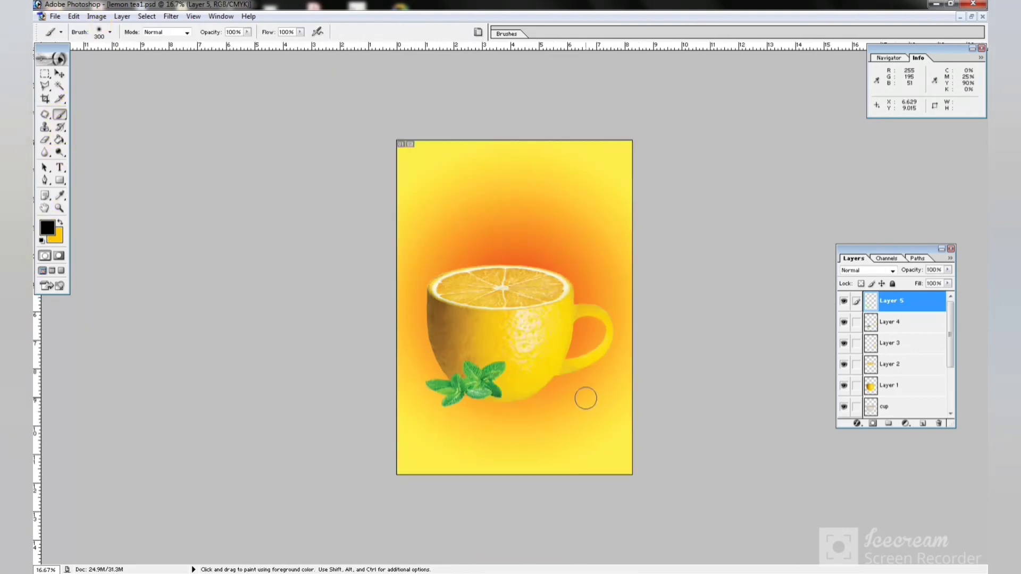
- Paint a soft black 300 px brush spot below the cup on Layer 5 and stretch it to about 531% width and 40% height
{"action": "left_click", "coordinate": [500, 439]}
{"action": "key", "text": "ctrl+t"}
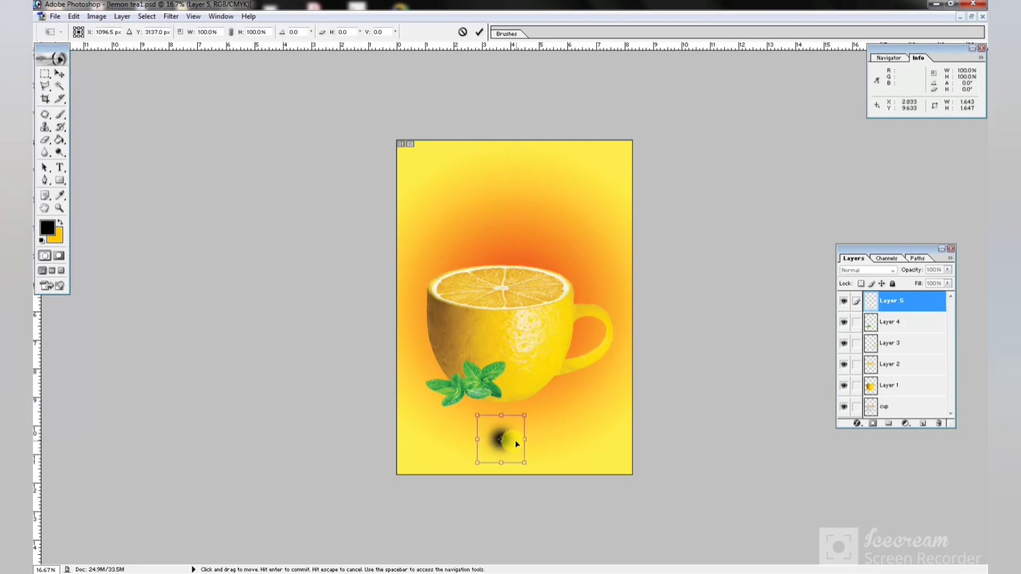
{"action": "mouse_move", "coordinate": [503, 457]}
{"action": "left_mouse_down"}
{"action": "mouse_move", "coordinate": [502, 434]}
{"action": "mouse_move", "coordinate": [622, 426]}
{"action": "left_mouse_up"}
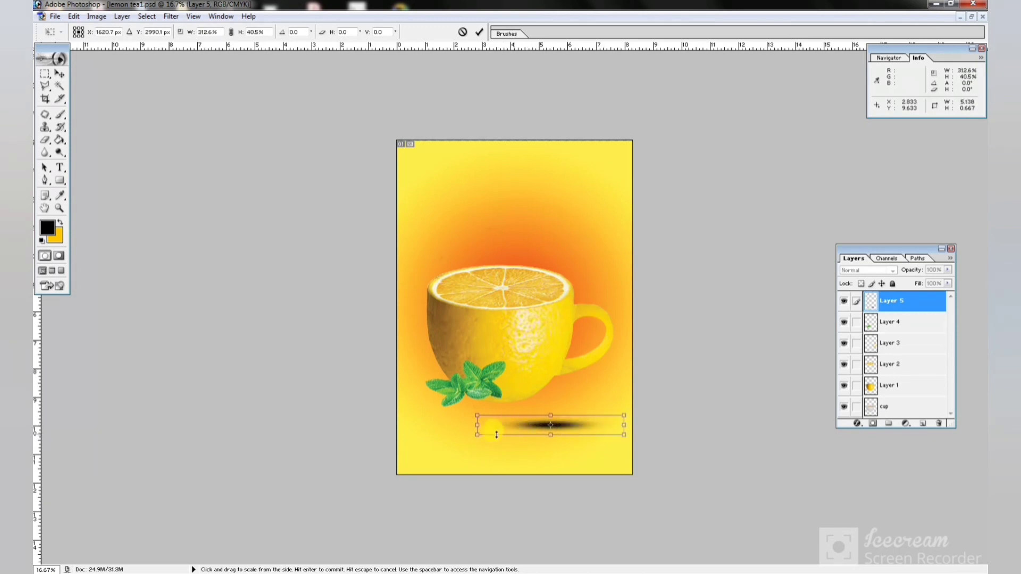
{"action": "left_click_drag", "start_coordinate": [477, 425], "coordinate": [383, 413]}
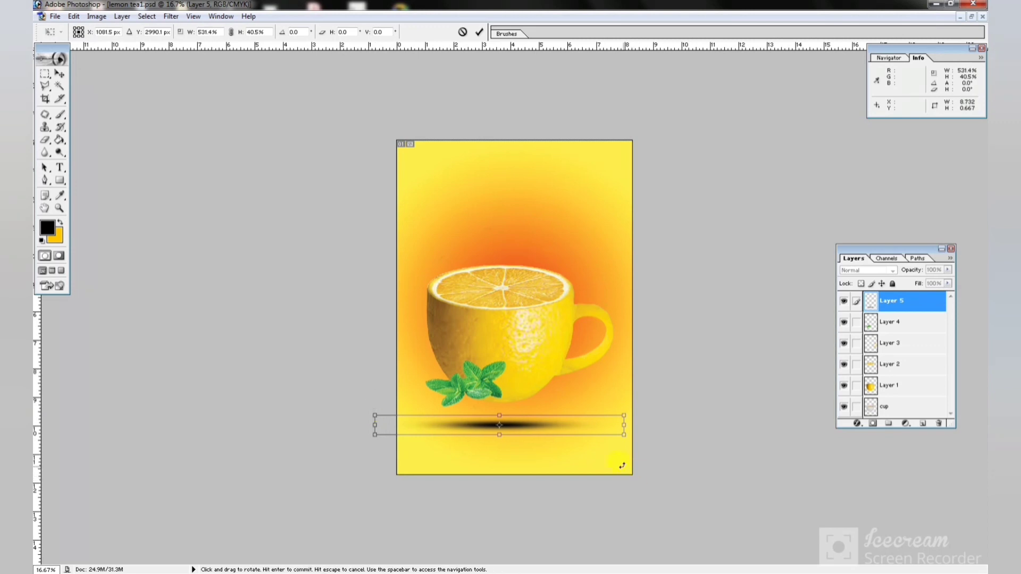
{"action": "key", "text": "Return"}
- Move the flattened shadow up against the cup's base and shift the mint leaves slightly left in front of it
{"action": "key", "text": "ctrl+plus"}
{"action": "key", "text": "shift+Up"}
{"action": "key", "text": "shift+Up"}
{"action": "key", "text": "shift+Up"}
{"action": "key", "text": "shift+Up"}
{"action": "key", "text": "shift+Up"}
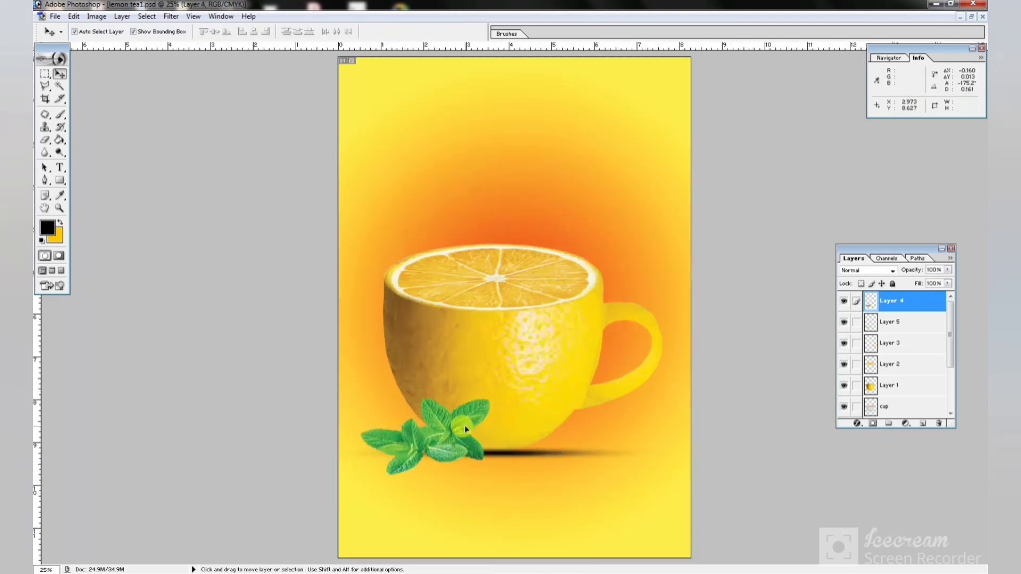
{"action": "left_click_drag", "start_coordinate": [468, 426], "coordinate": [464, 425]}
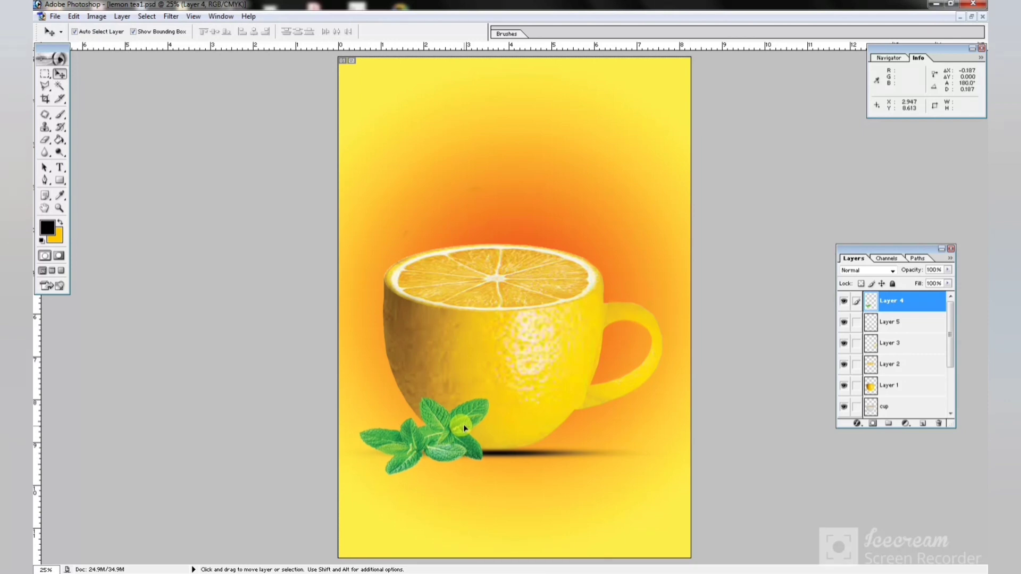
- Open candy1.psd, copy the sugar cubes into the lemon tea1 document, and close candy1.psd
{"action": "left_click", "coordinate": [55, 16]}
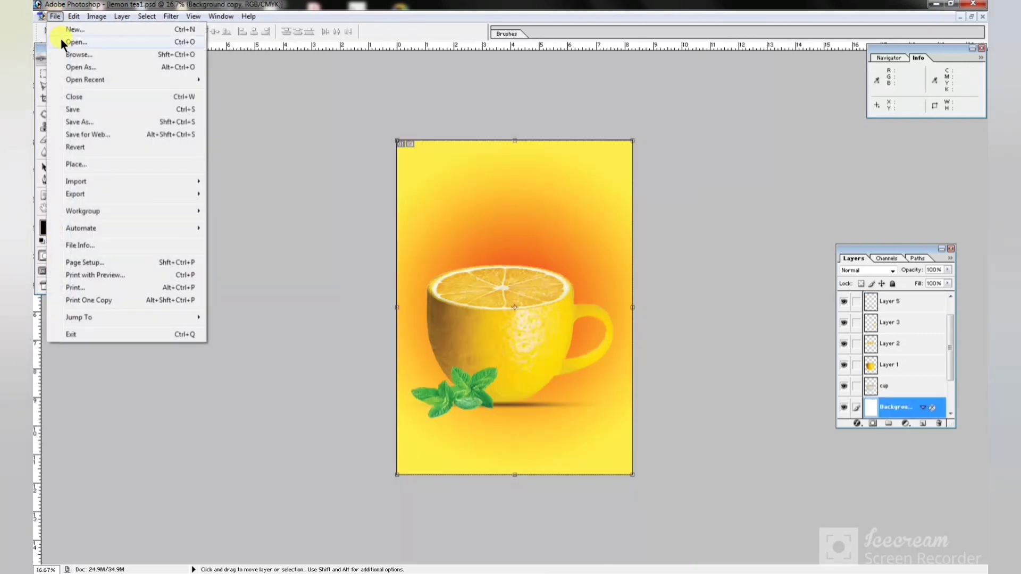
{"action": "left_click", "coordinate": [61, 42]}
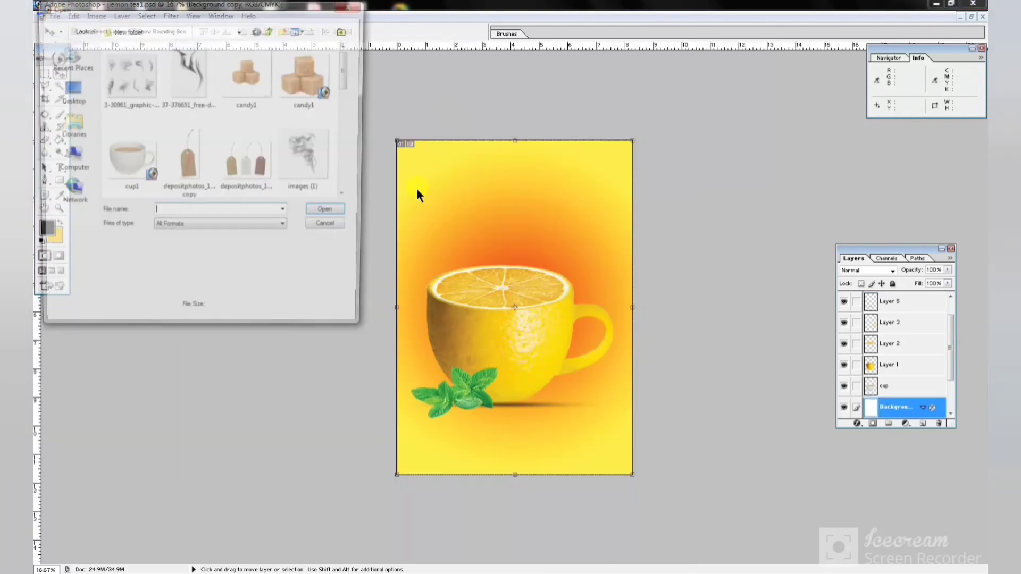
{"action": "double_click", "coordinate": [308, 97]}
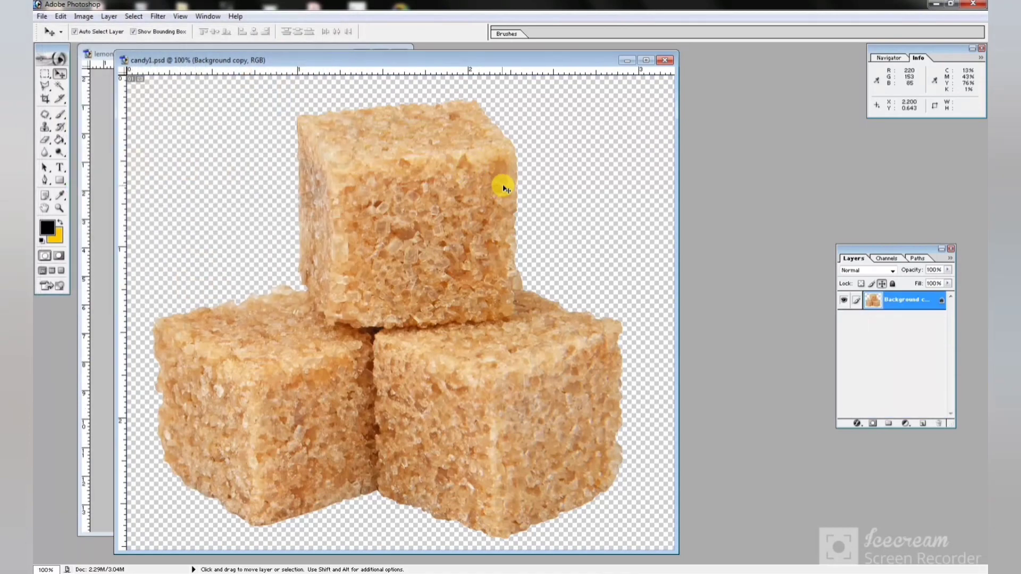
{"action": "left_click", "coordinate": [664, 60]}
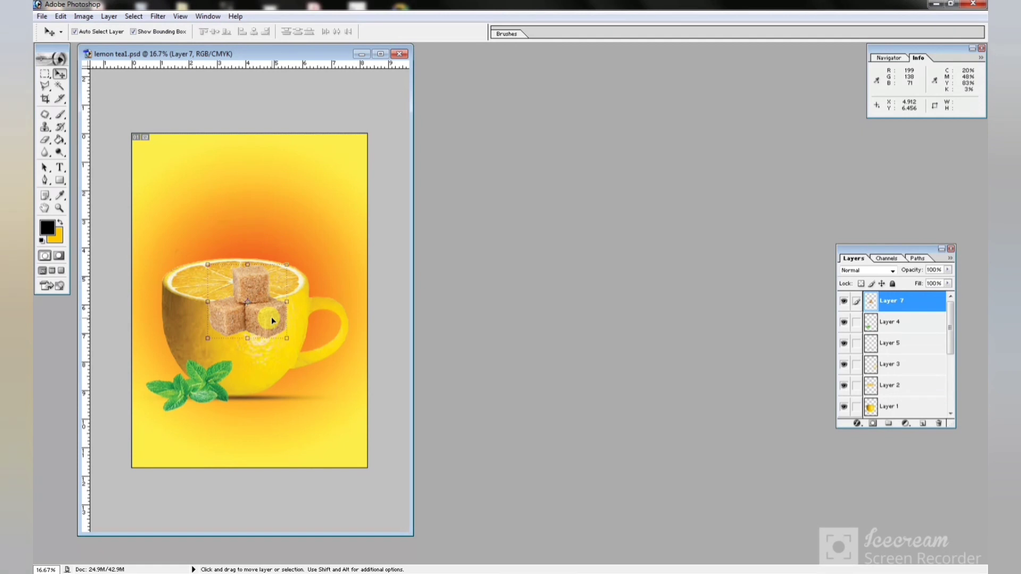
- Move the sugar cubes to the lower right of the cup's base and scale them down
{"action": "left_click_drag", "start_coordinate": [271, 317], "coordinate": [305, 398]}
{"action": "key", "text": "ctrl+t"}
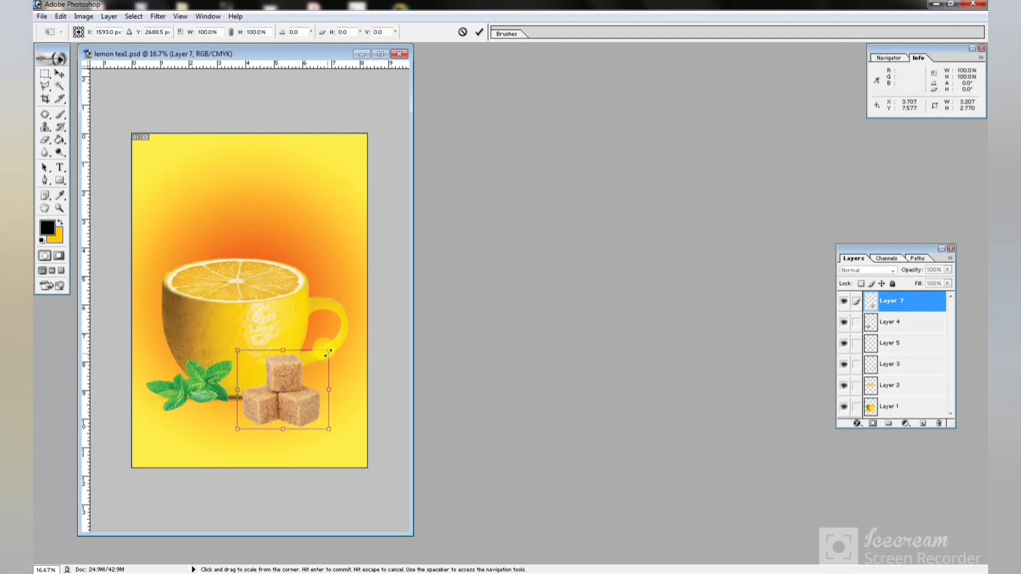
{"action": "left_click_drag", "start_coordinate": [329, 349], "coordinate": [299, 371]}
{"action": "mouse_move", "coordinate": [291, 412]}
{"action": "left_mouse_down"}
{"action": "mouse_move", "coordinate": [292, 403]}
{"action": "mouse_move", "coordinate": [304, 406]}
{"action": "left_mouse_up"}
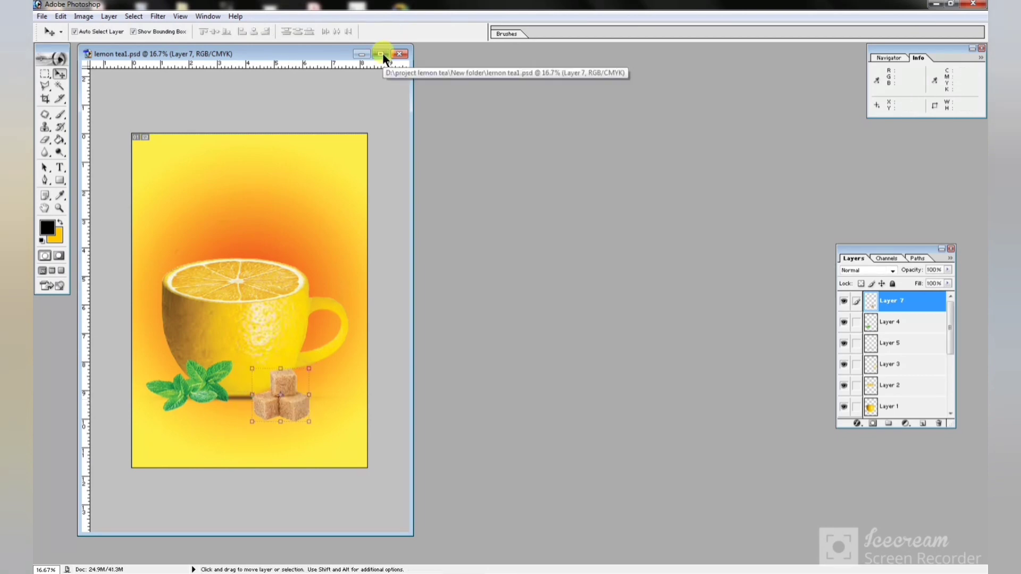
- Add the title text "Lemon" above the cup in red Shelley script at 135.73 pt
{"action": "left_click", "coordinate": [381, 54]}
{"action": "key", "text": "ctrl+plus"}
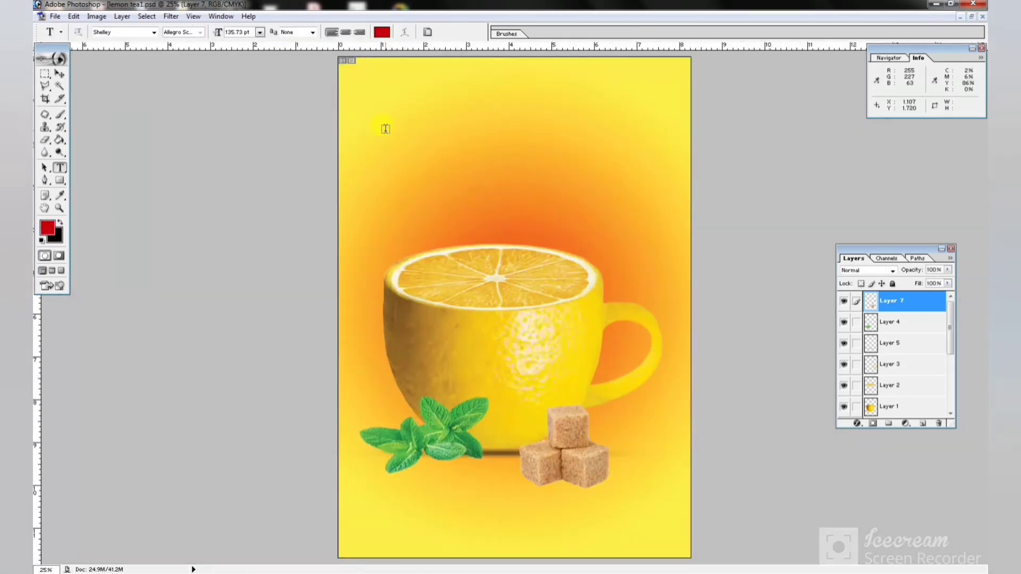
{"action": "left_click", "coordinate": [439, 132]}
{"action": "type", "text": "Le"}
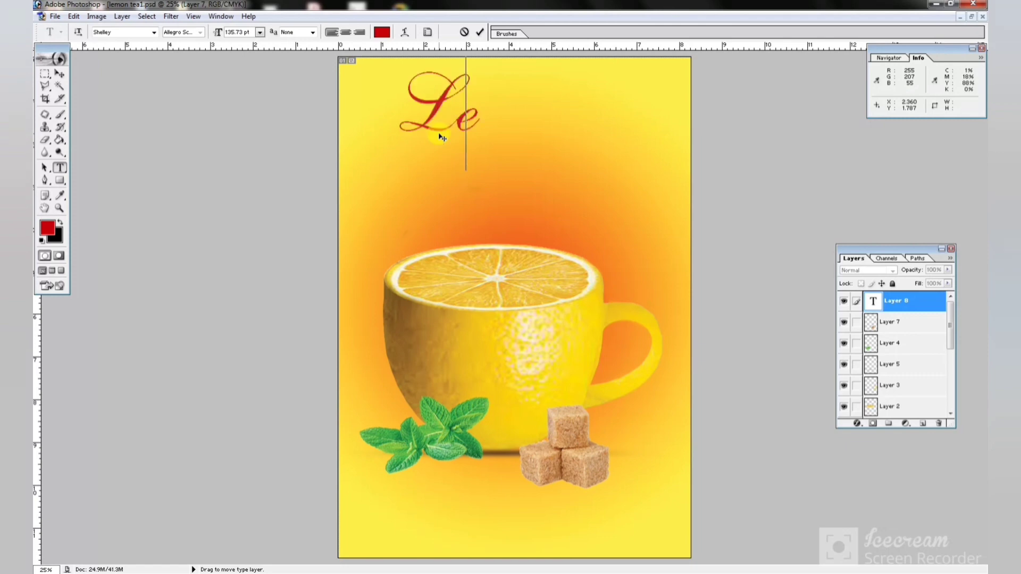
{"action": "type", "text": "mon"}
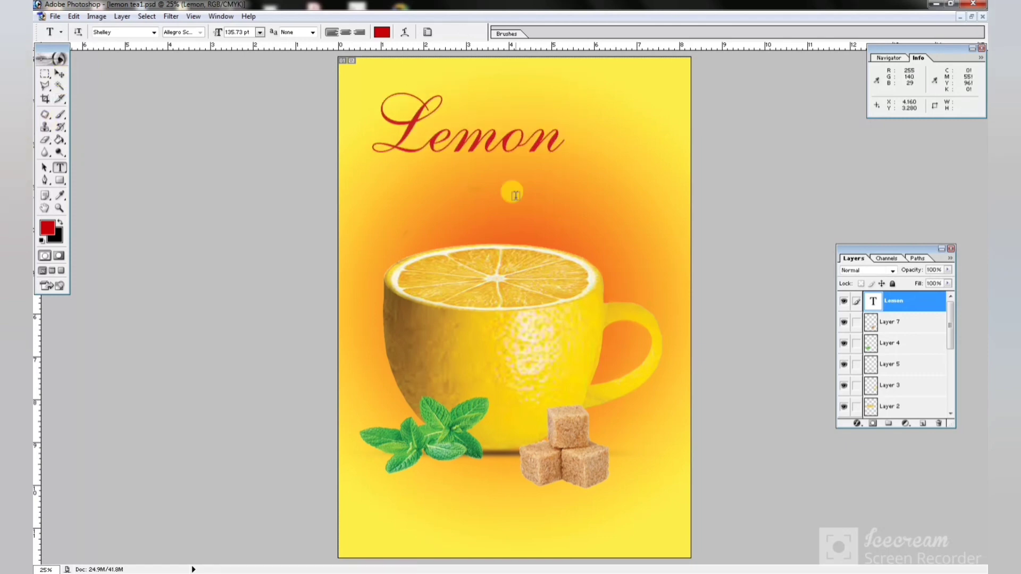
- Add the text "Tea" in the same red script and position it below the end of "Lemon"
{"action": "left_click", "coordinate": [516, 197]}
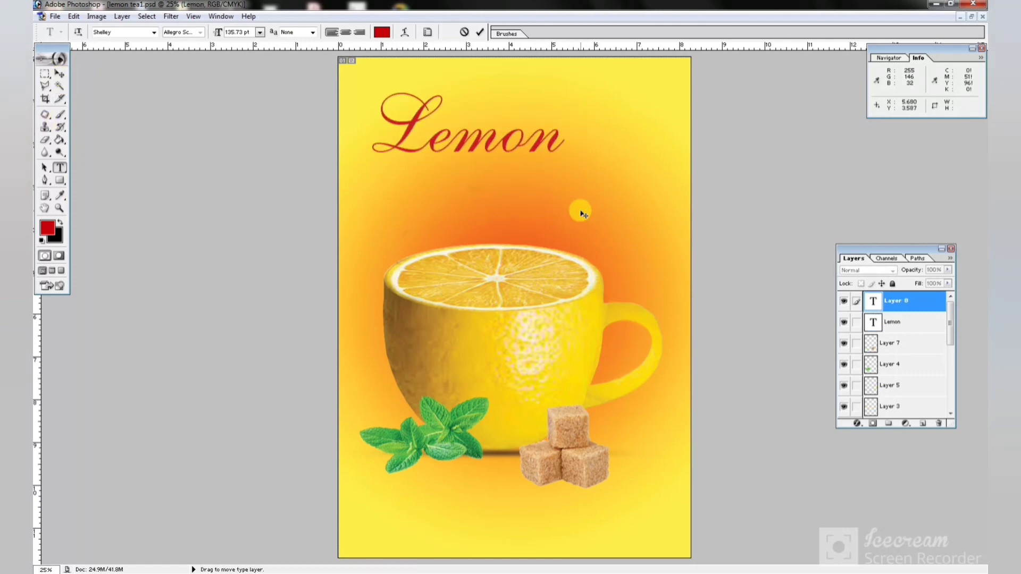
{"action": "type", "text": "Tea"}
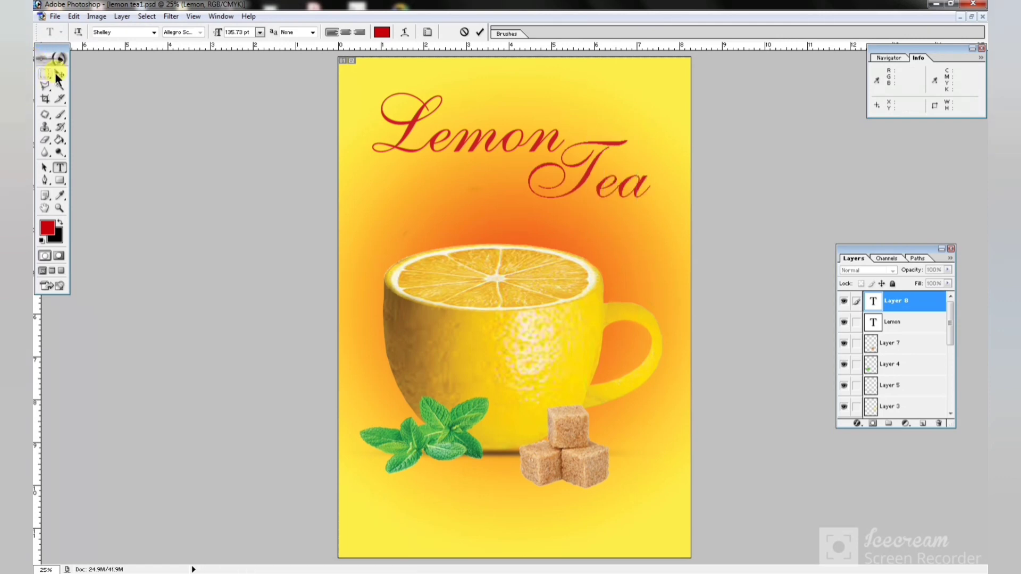
{"action": "left_click", "coordinate": [57, 73]}
{"action": "left_click_drag", "start_coordinate": [588, 172], "coordinate": [550, 190]}
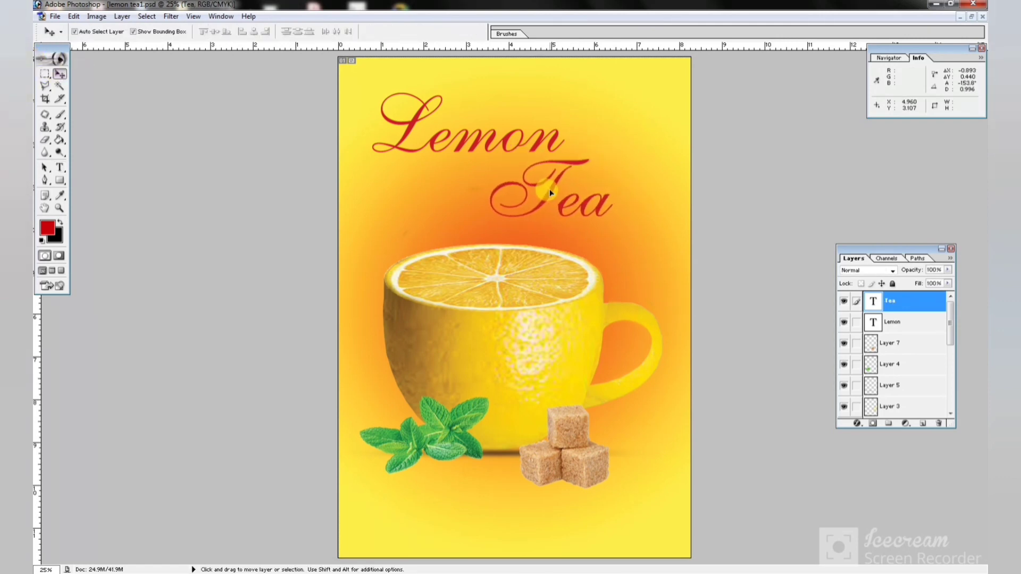
- Open the smoke n3w.psd image from the project folder
{"action": "left_click", "coordinate": [55, 16]}
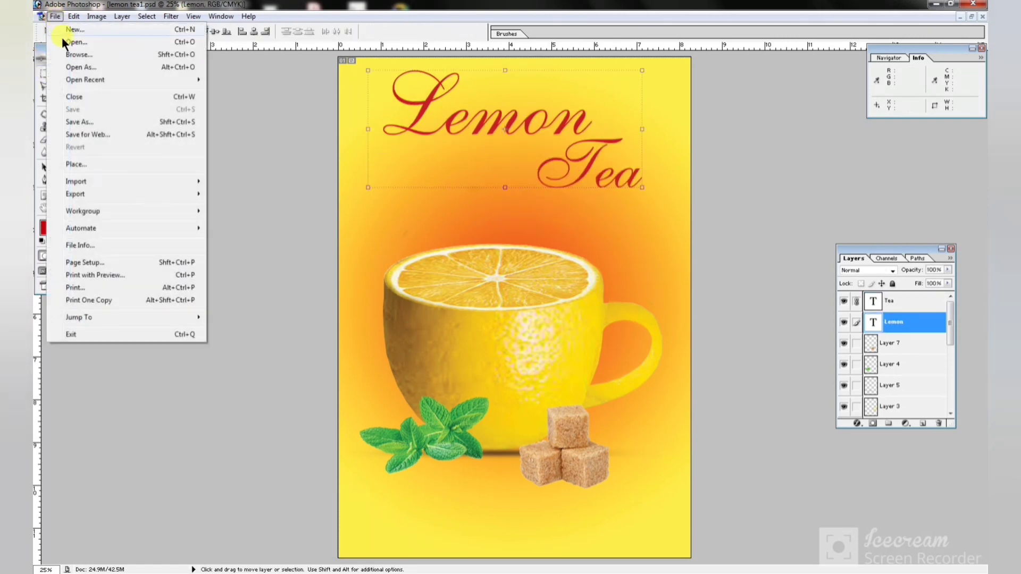
{"action": "left_click", "coordinate": [70, 42]}
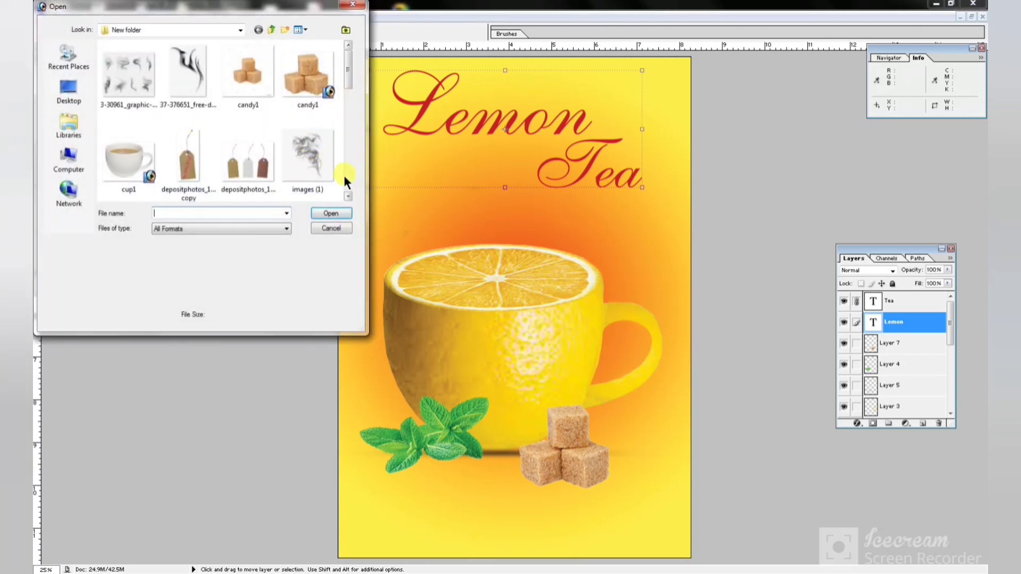
{"action": "scroll", "coordinate": [344, 179], "scroll_direction": "down", "scroll_amount": 3}
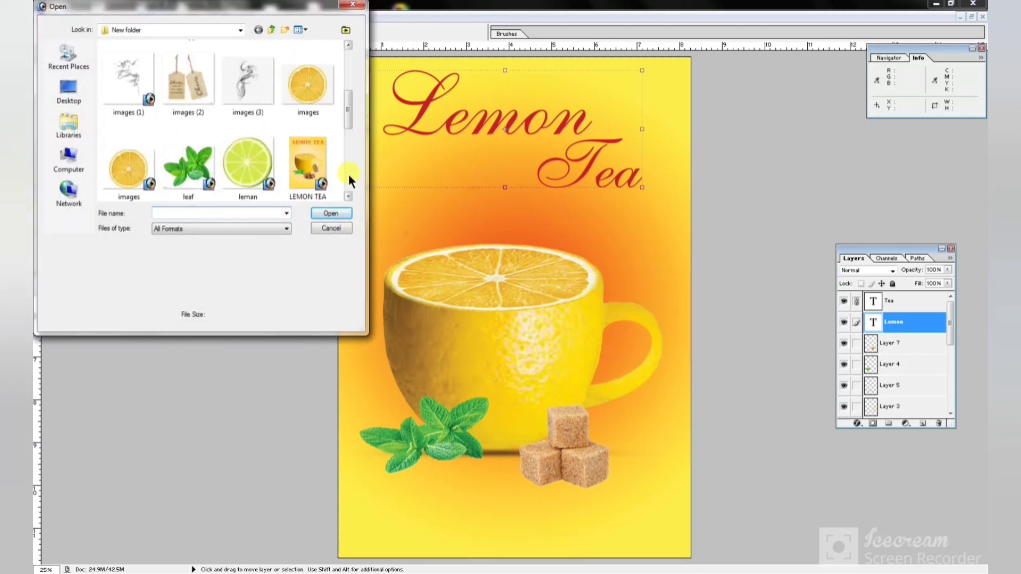
{"action": "scroll", "coordinate": [347, 109], "scroll_direction": "down", "scroll_amount": 5}
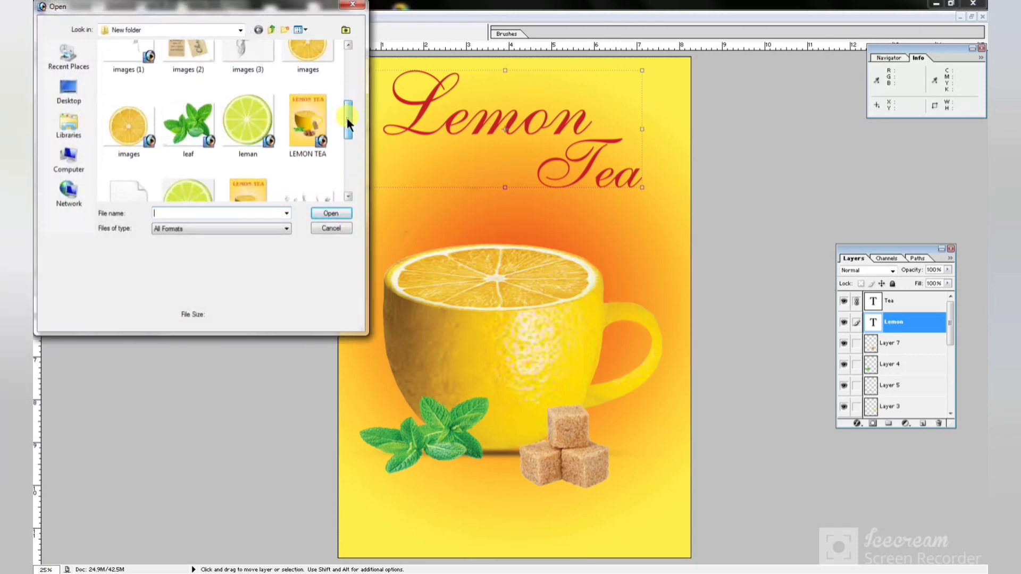
{"action": "left_click", "coordinate": [127, 165]}
{"action": "left_click", "coordinate": [330, 213]}
- Copy the smoke into the lemon tea1 document and position it rising from the centre of the citrus slice
{"action": "left_click_drag", "start_coordinate": [341, 215], "coordinate": [529, 237]}
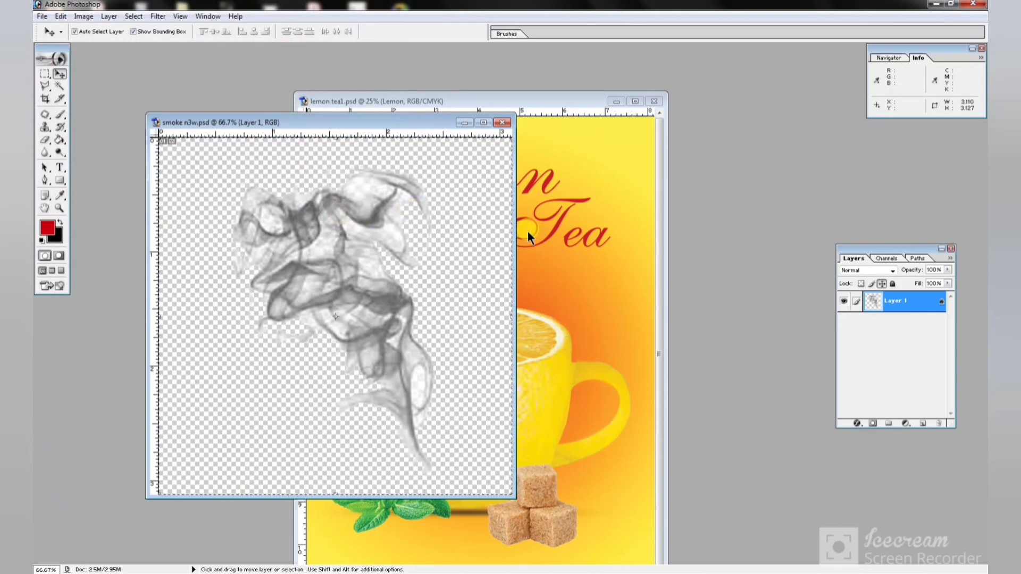
{"action": "left_click", "coordinate": [528, 232]}
{"action": "key", "text": "ctrl+v"}
{"action": "left_click_drag", "start_coordinate": [492, 303], "coordinate": [461, 254]}
- Set the smoke layer's opacity to 50% and its blend mode to Soft Light
{"action": "left_click_drag", "start_coordinate": [935, 270], "coordinate": [905, 269]}
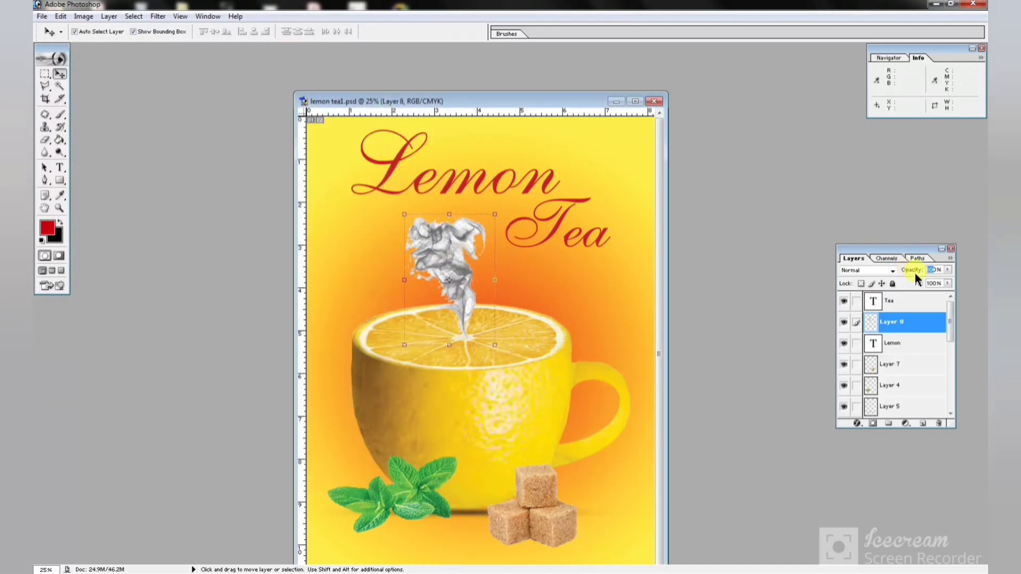
{"action": "type", "text": "50"}
{"action": "key", "text": "Return"}
{"action": "left_click", "coordinate": [863, 273]}
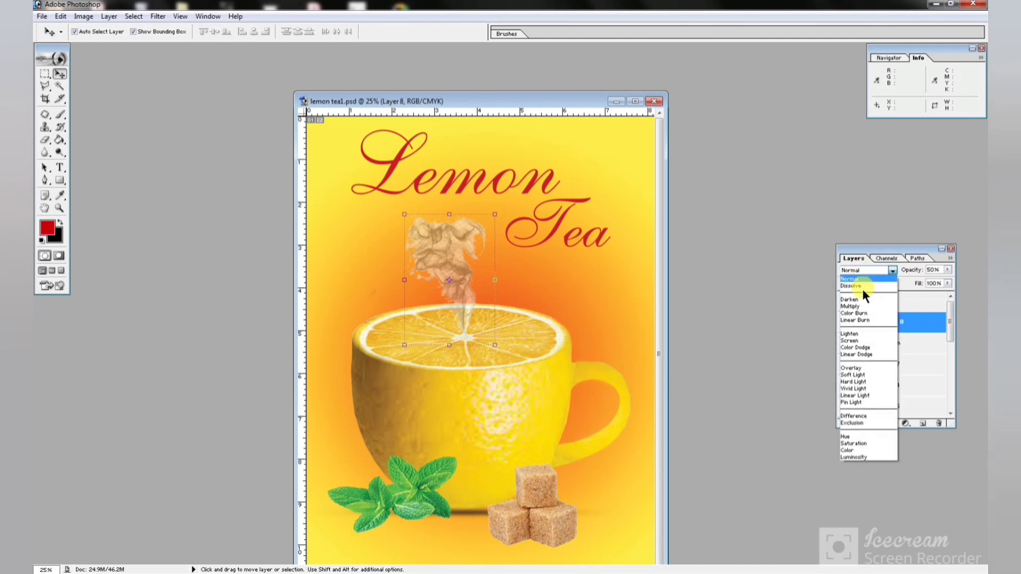
{"action": "left_click", "coordinate": [867, 374]}
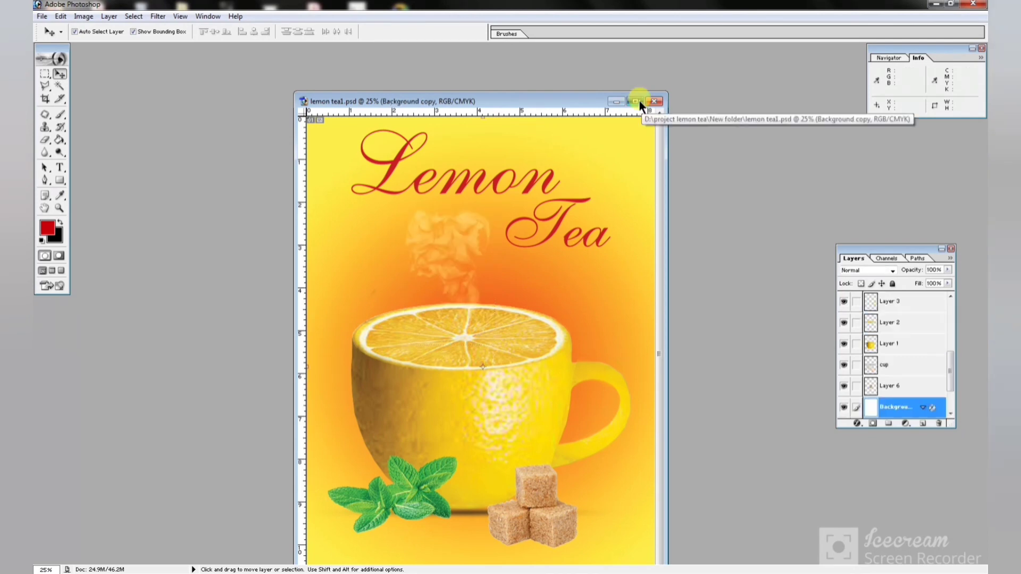
- Open the tag.psd image from the project folder and copy its SUBSCRIBE tag into the lemon tea1 document over the cup
{"action": "left_click", "coordinate": [637, 100]}
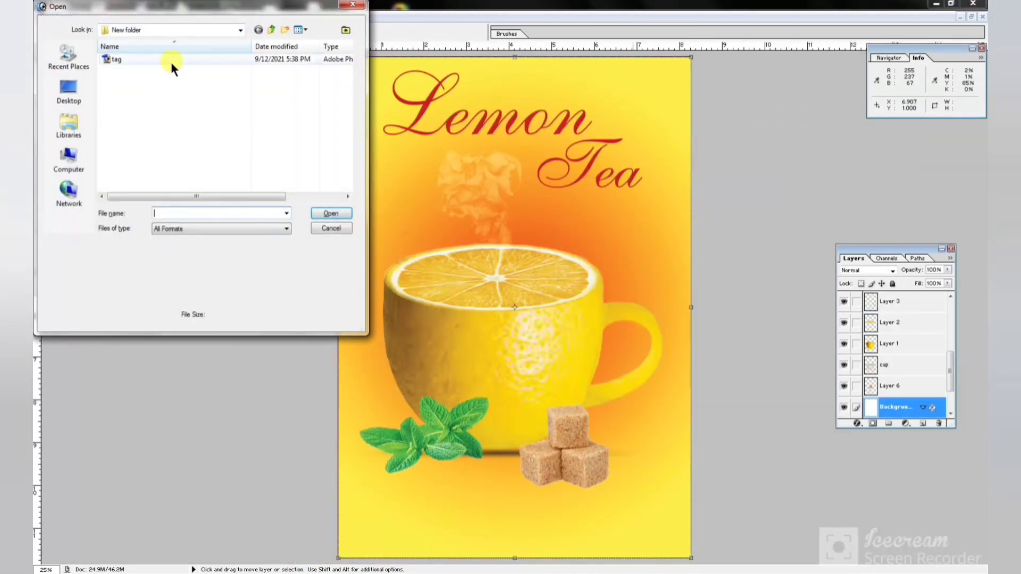
{"action": "double_click", "coordinate": [170, 62]}
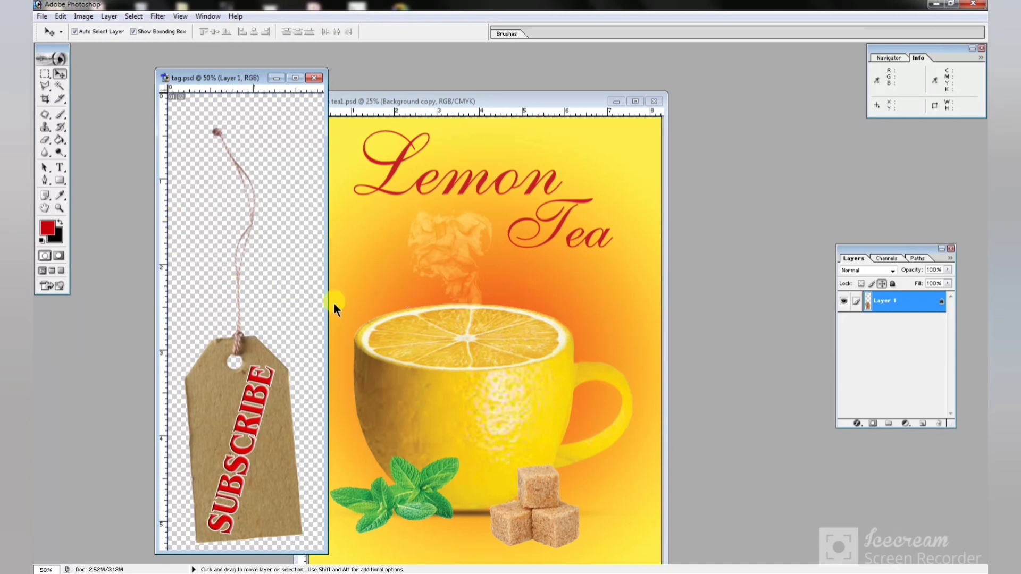
{"action": "left_click", "coordinate": [458, 282]}
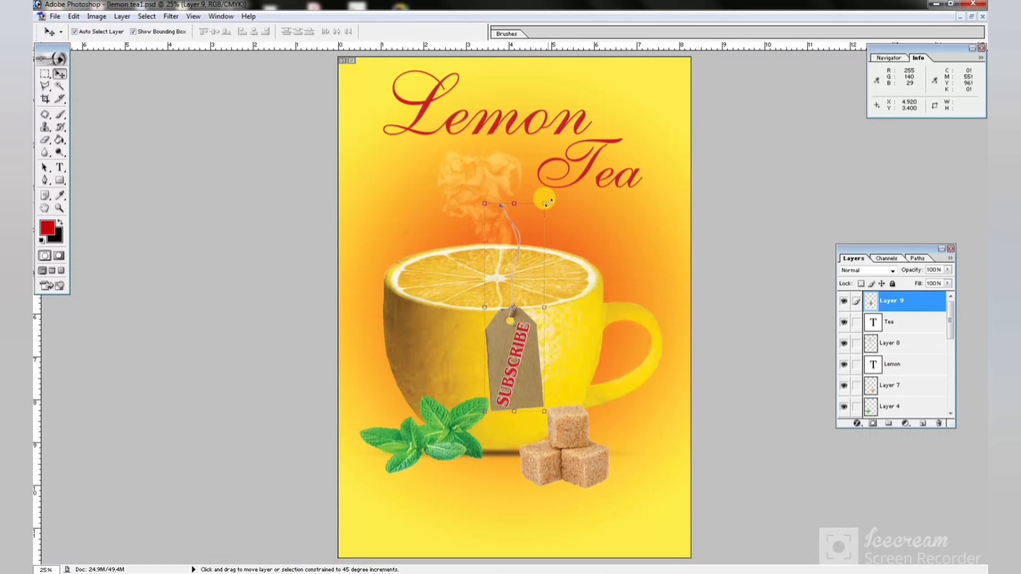
- Scale the tag proportionally to 60.7% and position it on the cup's front so its string hangs from the rim
{"action": "key", "text": "ctrl+t"}
{"action": "left_click_drag", "start_coordinate": [540, 210], "coordinate": [523, 286]}
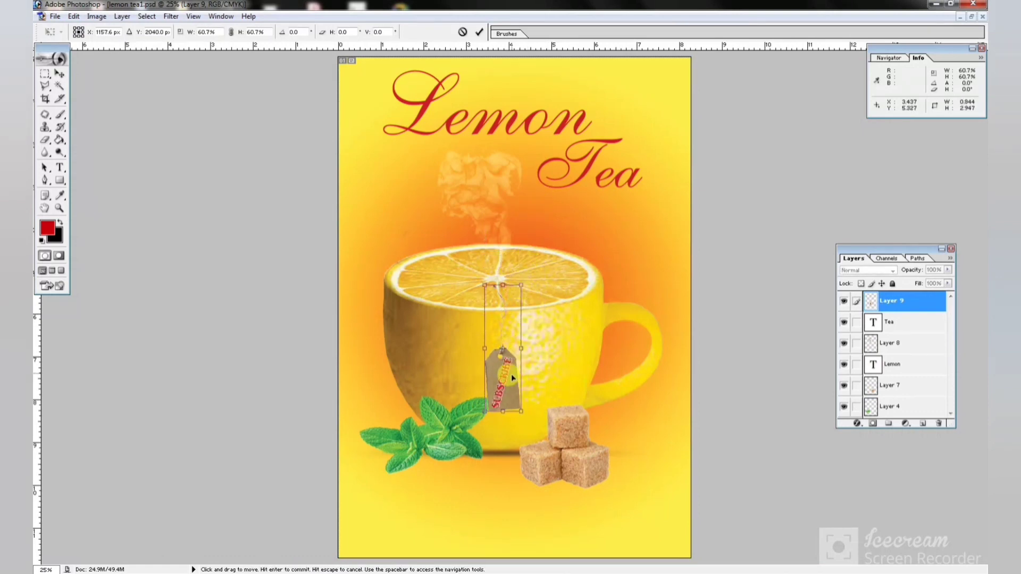
{"action": "left_click_drag", "start_coordinate": [511, 374], "coordinate": [518, 401]}
{"action": "key", "text": "Return"}
- Erase the upper end of the tag's string where it overlaps the citrus slice's rim
{"action": "key", "text": "ctrl+plus"}
{"action": "key", "text": "e"}
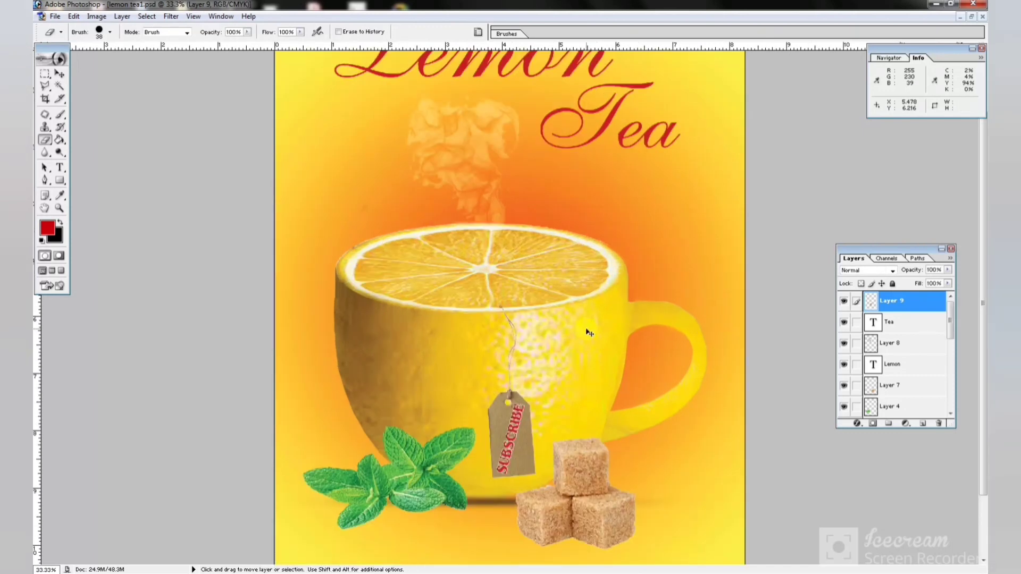
{"action": "key", "text": "ctrl+plus"}
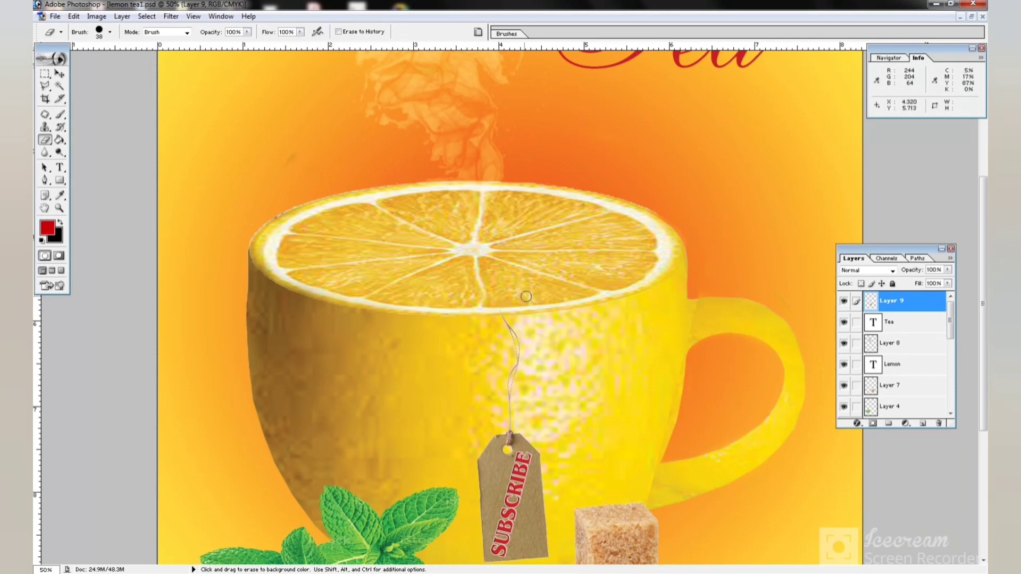
{"action": "key", "text": "ctrl+minus"}
{"action": "key", "text": "ctrl+minus"}
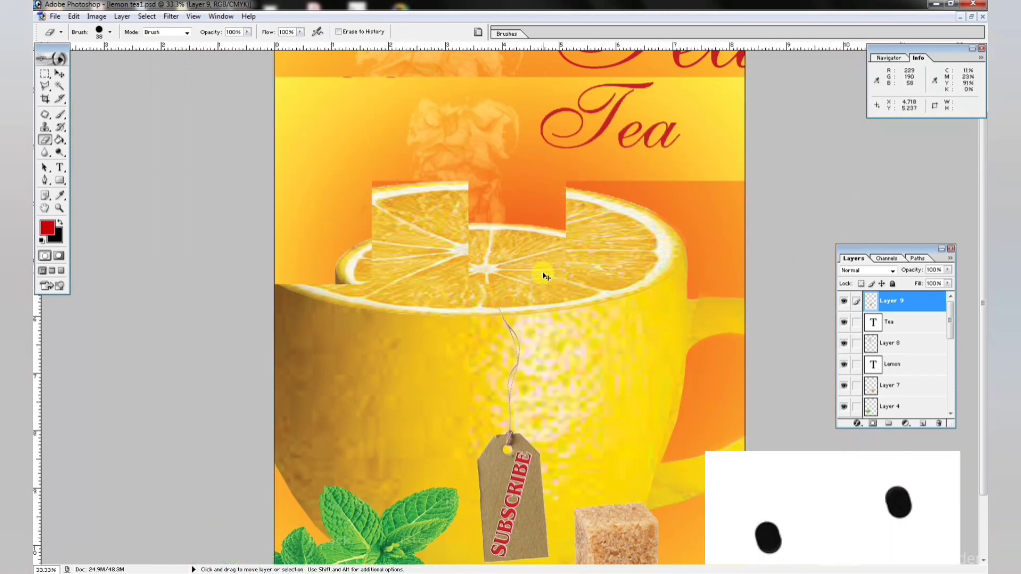